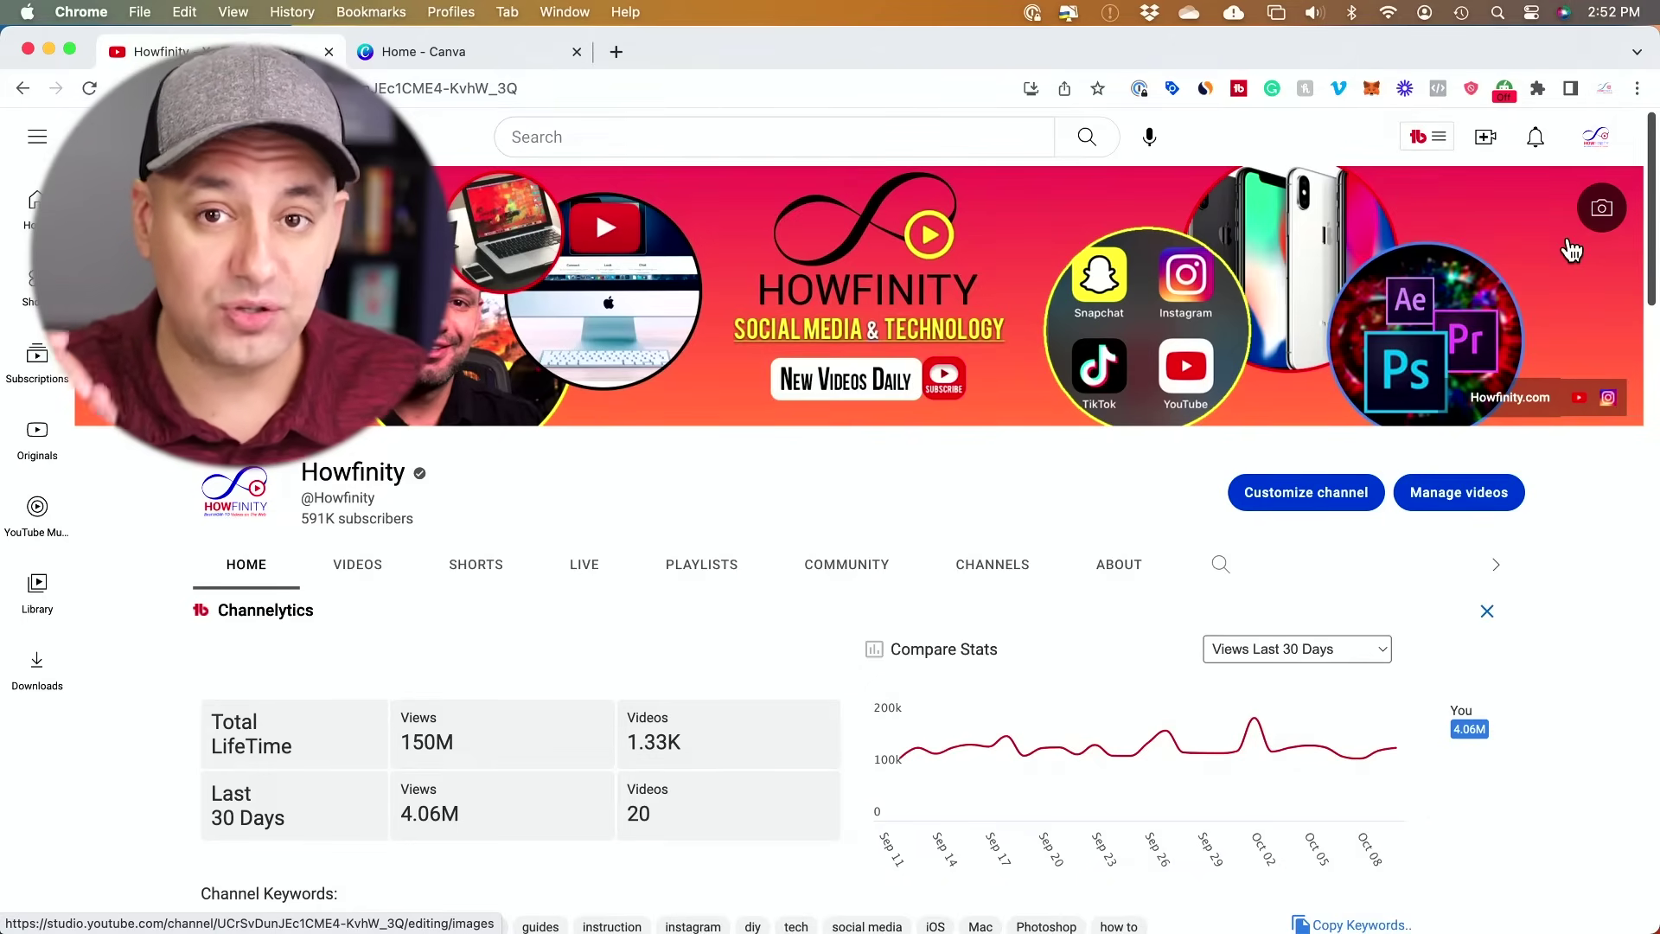
# - Open the Upload videos dialog from the Create menu in YouTube Studio
pyautogui.click(1485, 143)
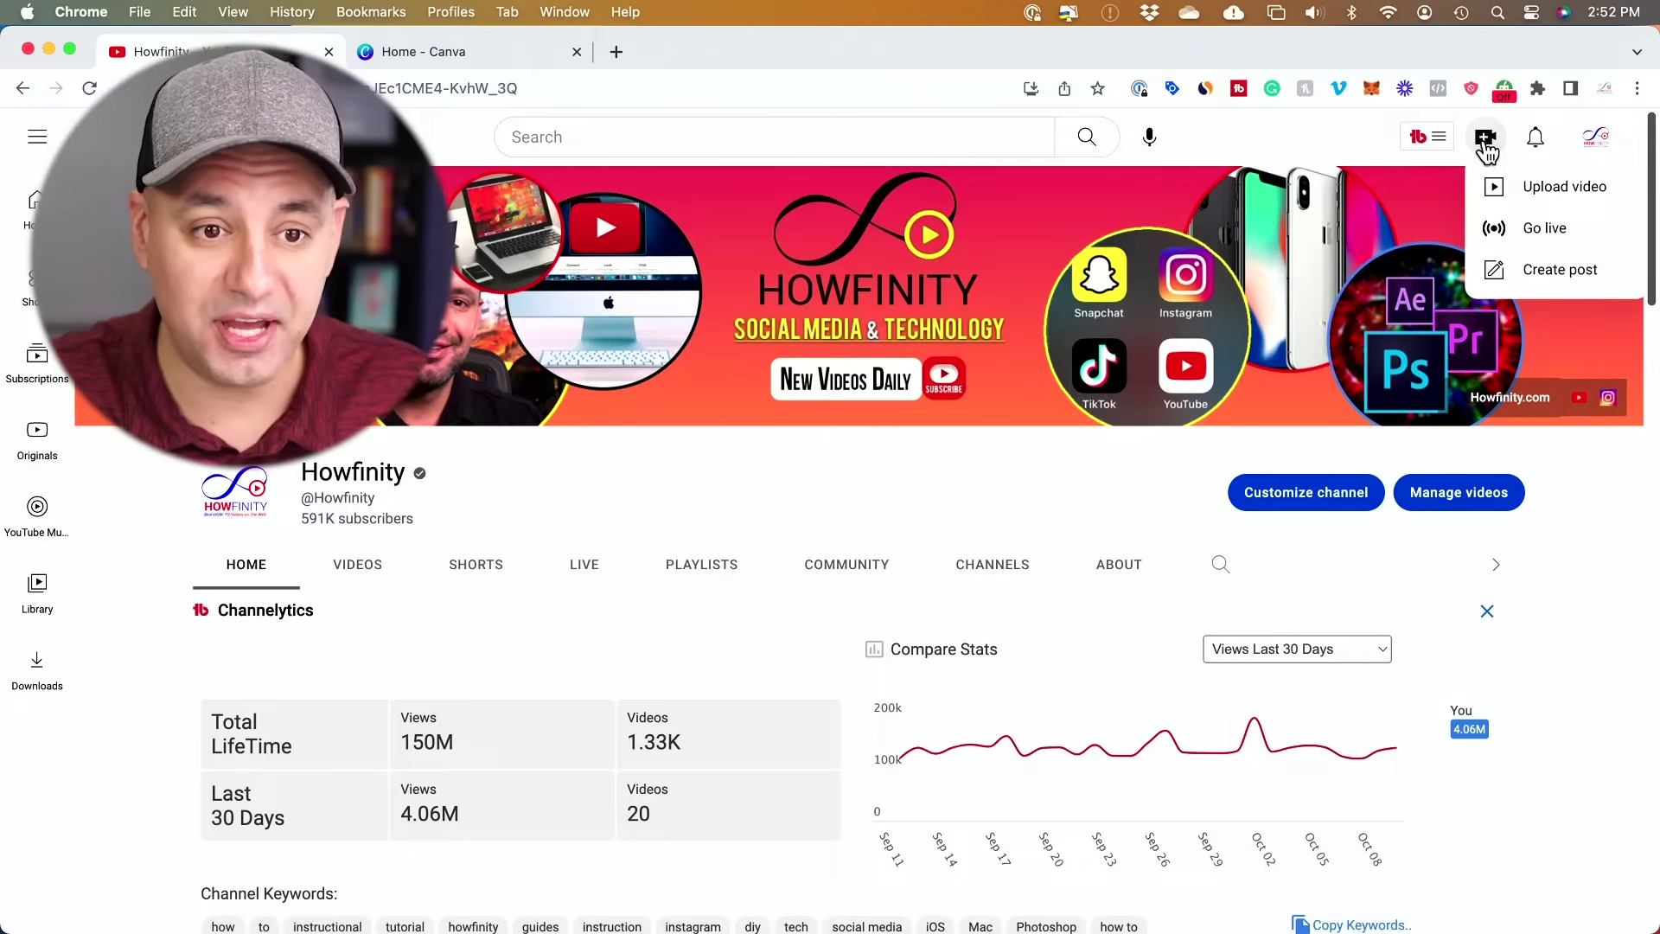
pyautogui.click(1547, 188)
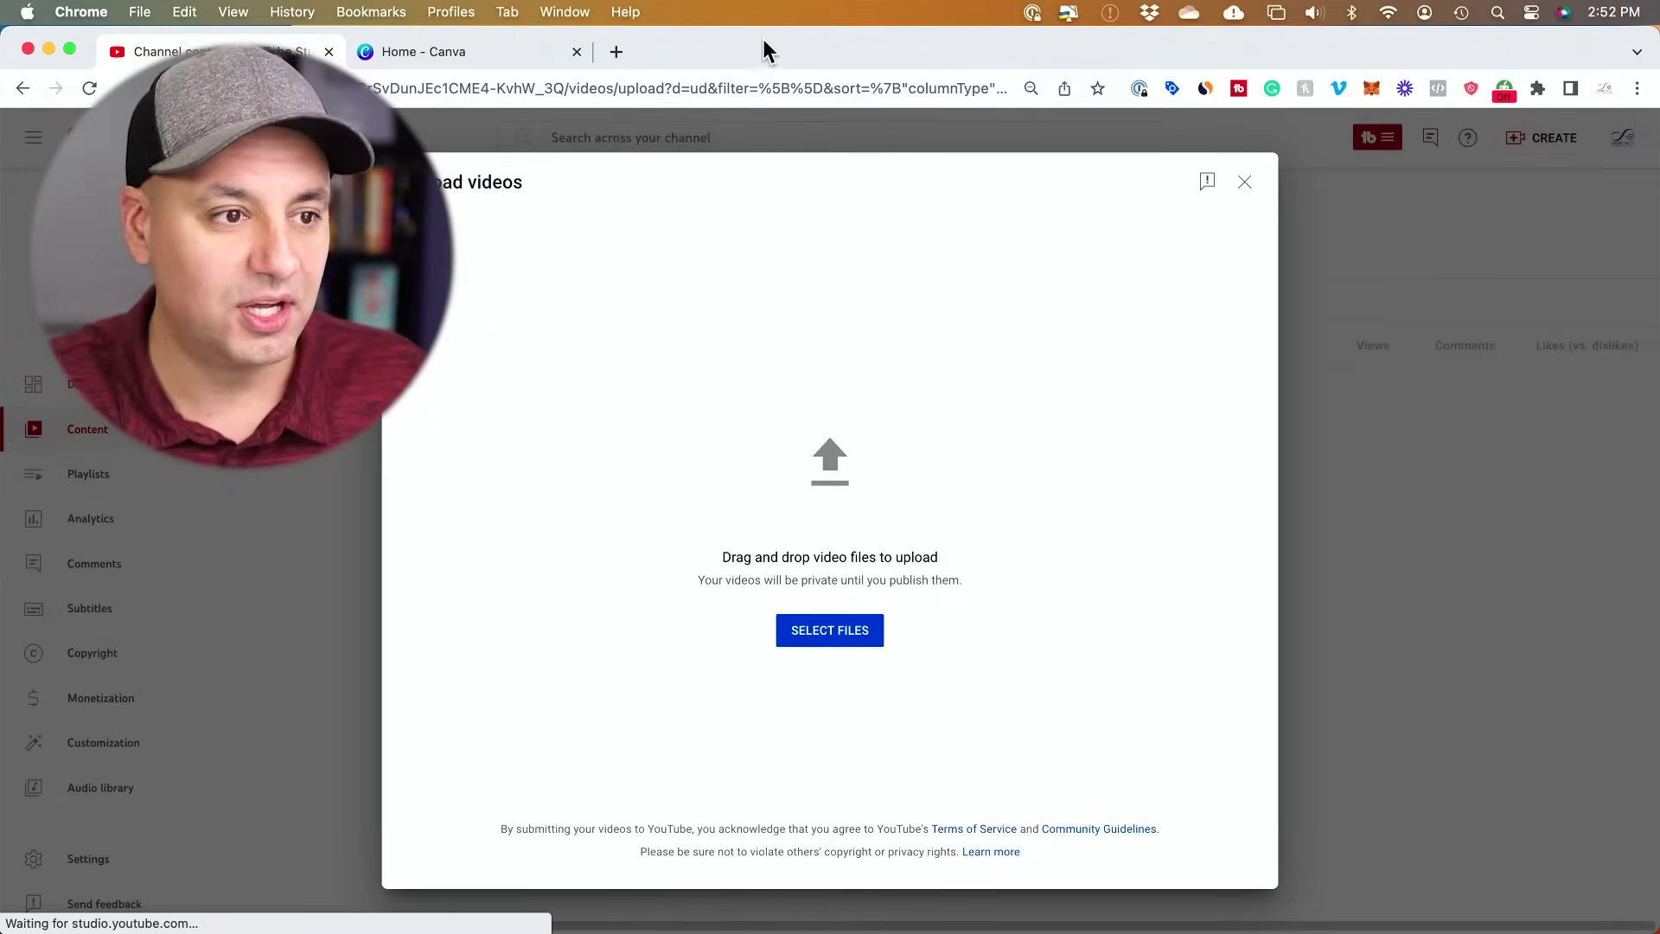
# - Preview the EP 5 video file on the desktop in Quick Look, skipping ahead through it
pyautogui.moveTo(751, 46); pyautogui.dragTo(747, 253)
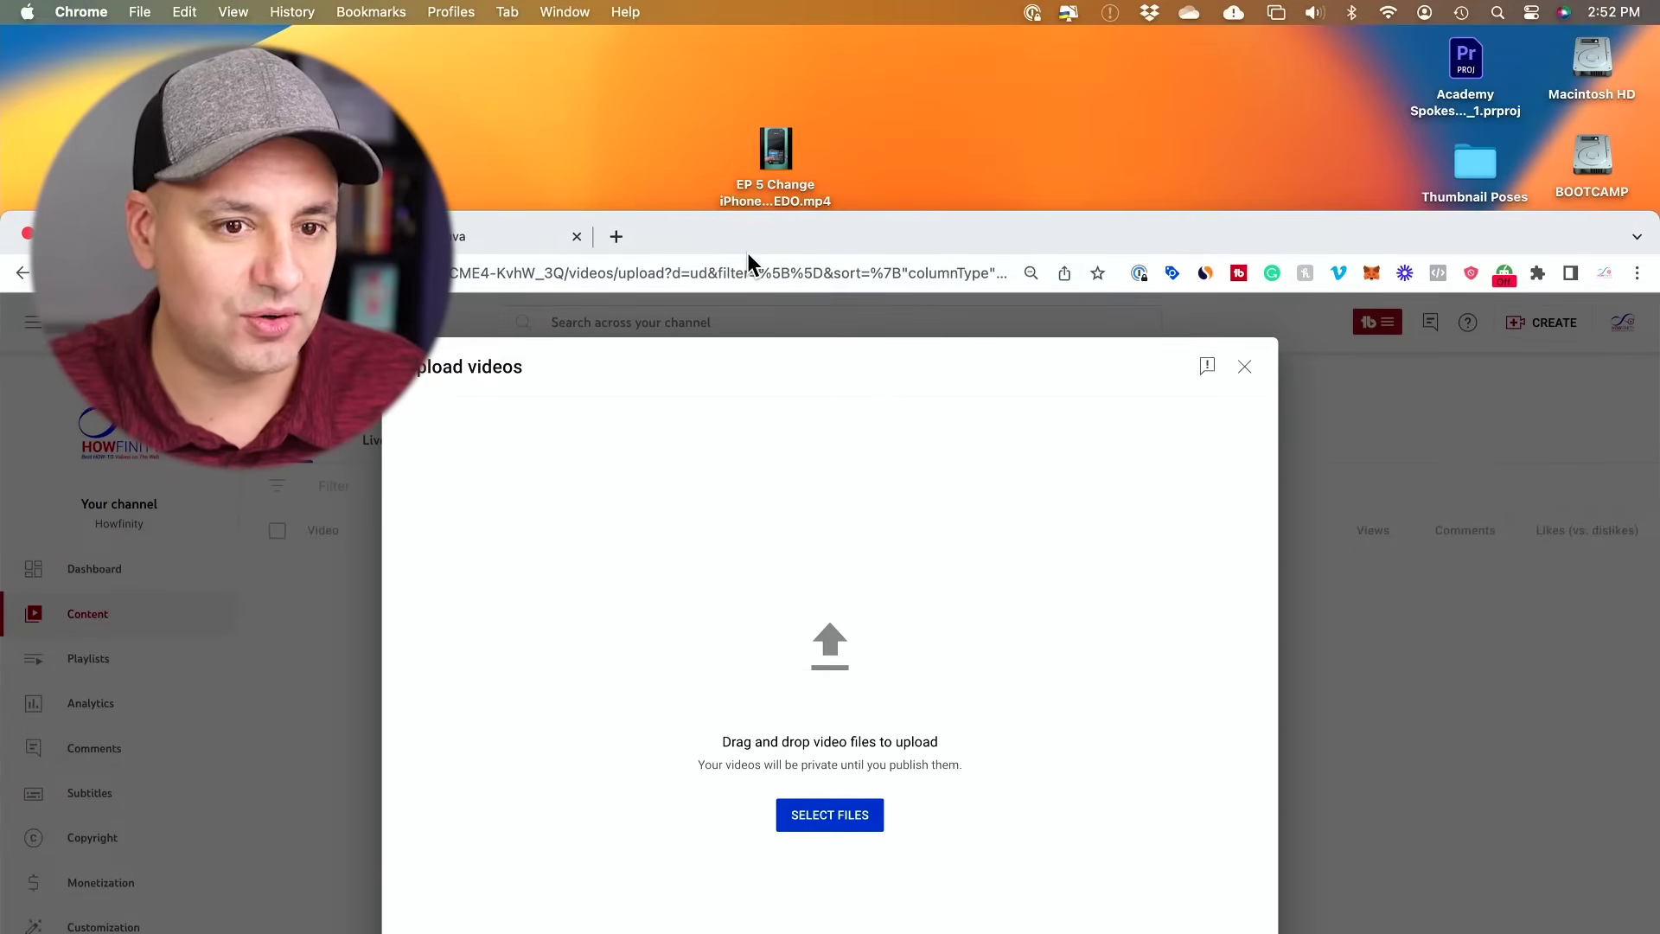
pyautogui.click(766, 156)
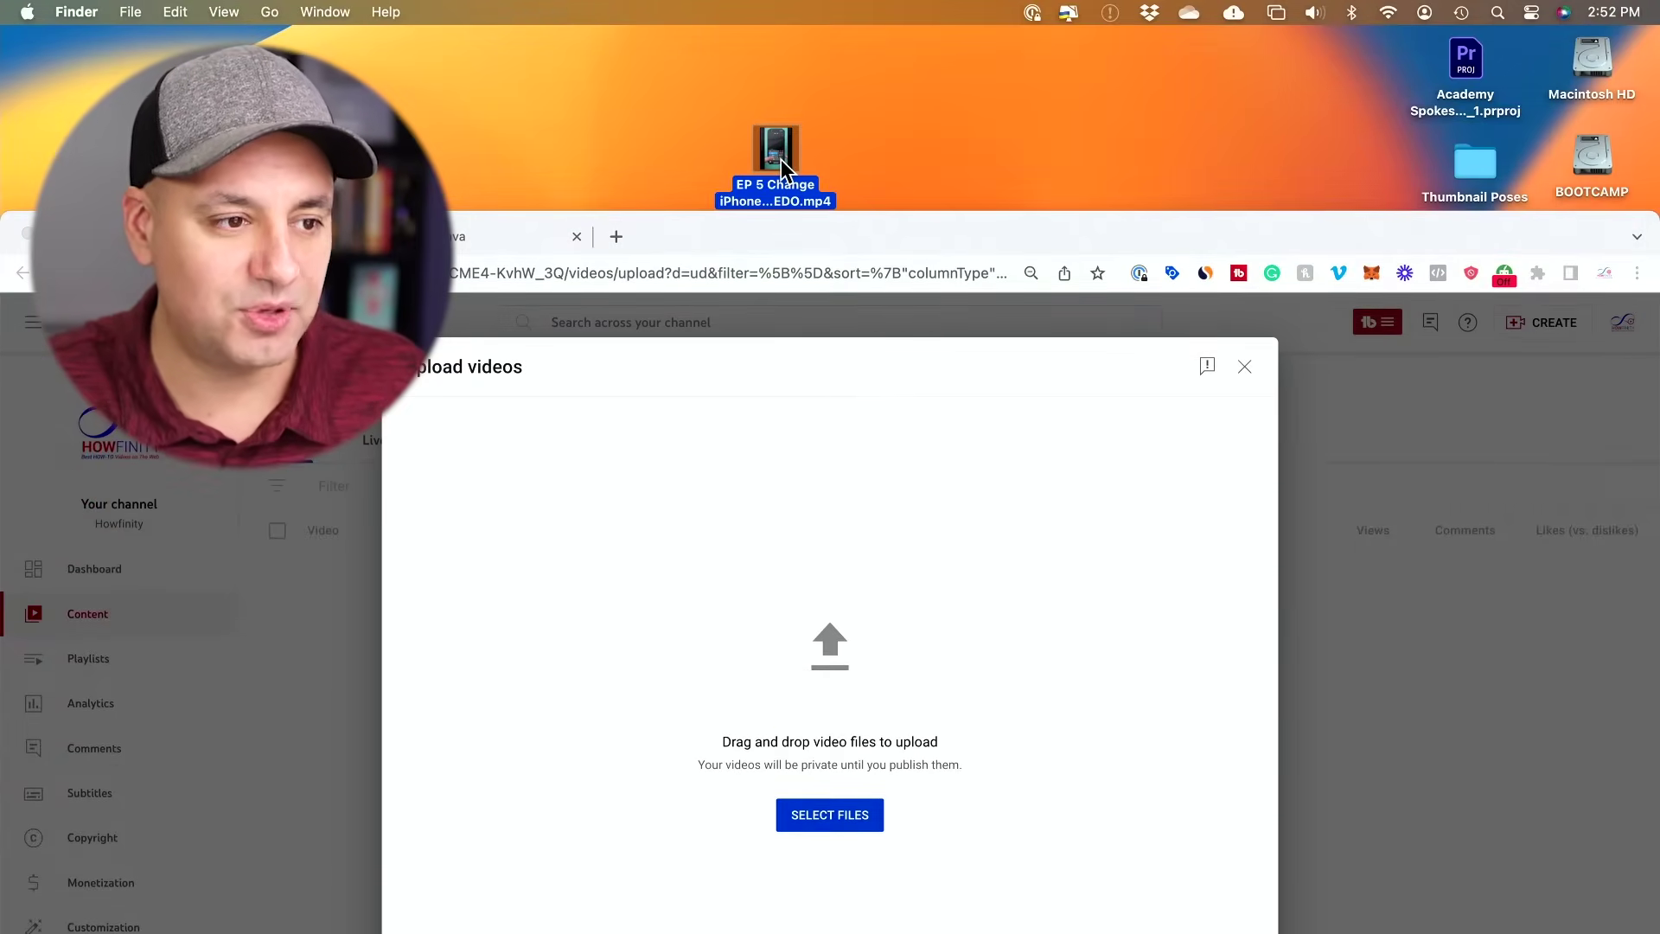
pyautogui.press('space')
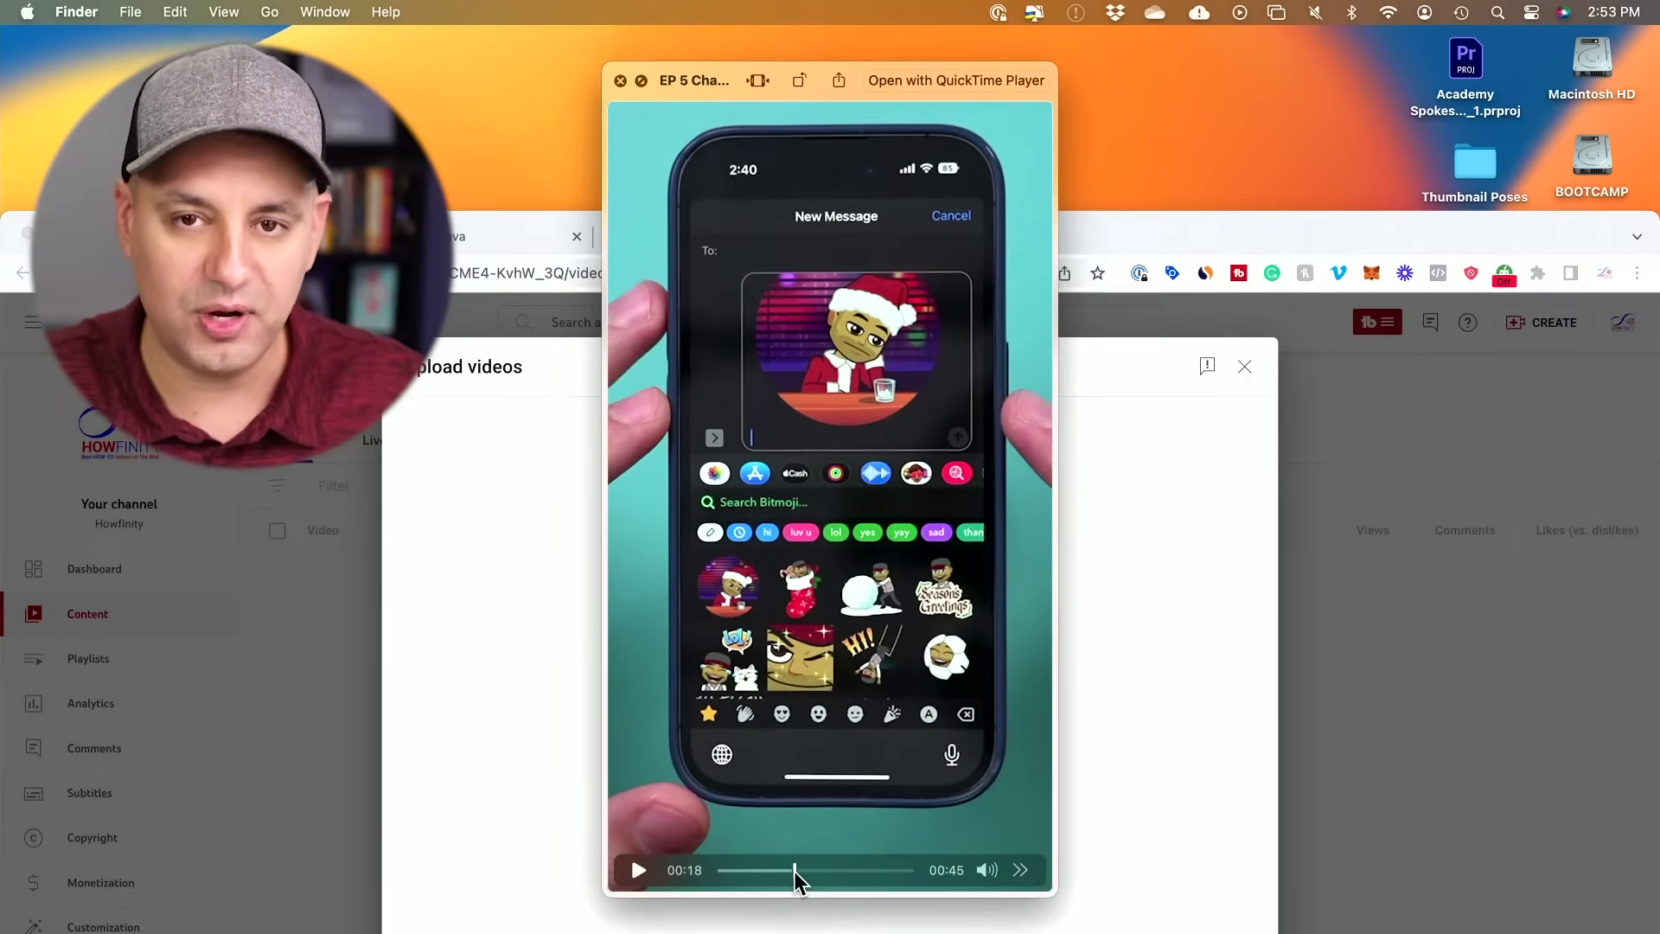
pyautogui.moveTo(794, 871); pyautogui.dragTo(836, 867)
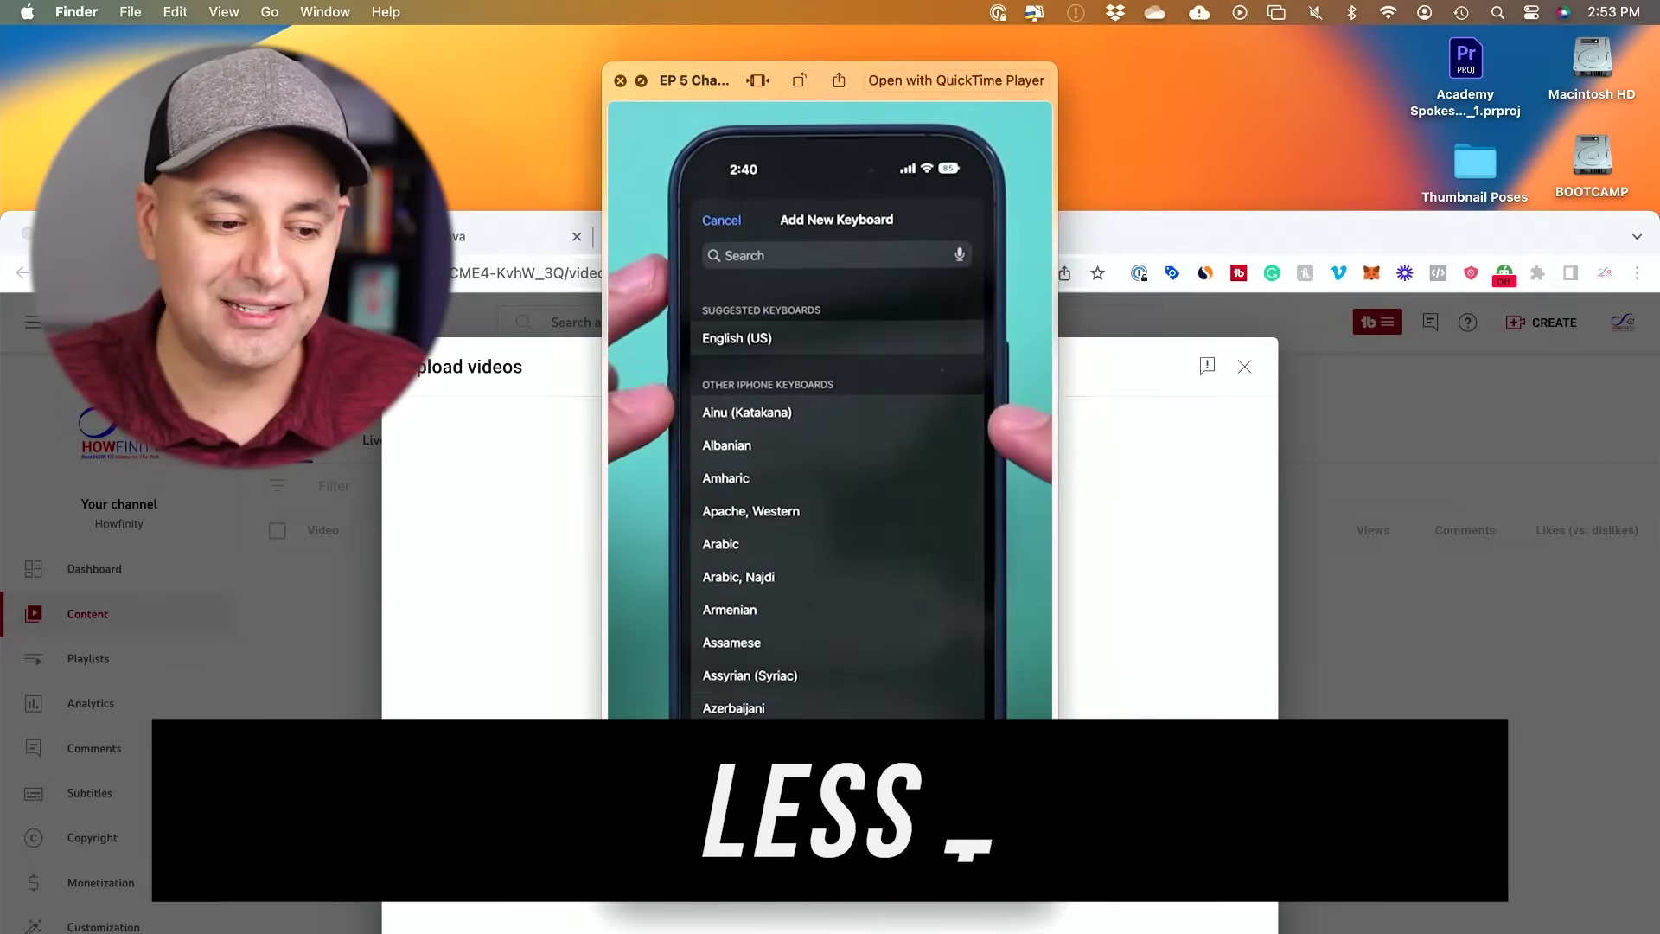
pyautogui.press('space')
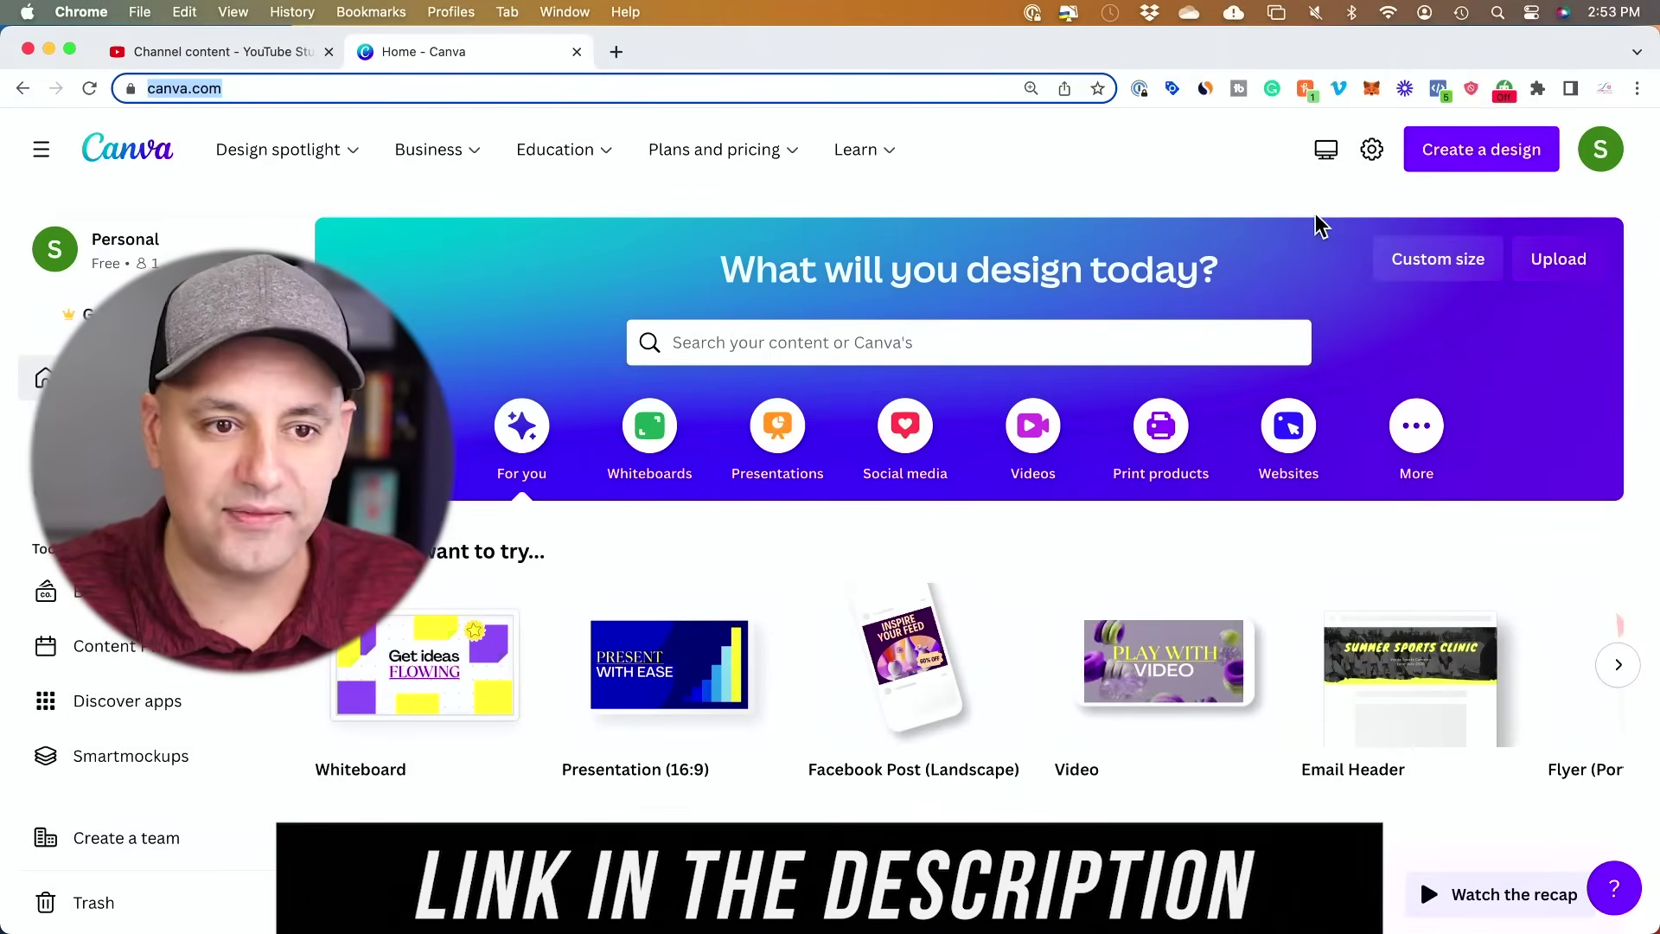
# - Start a new Canva YouTube Shorts design at 1080 × 1920 px
pyautogui.click(1470, 155)
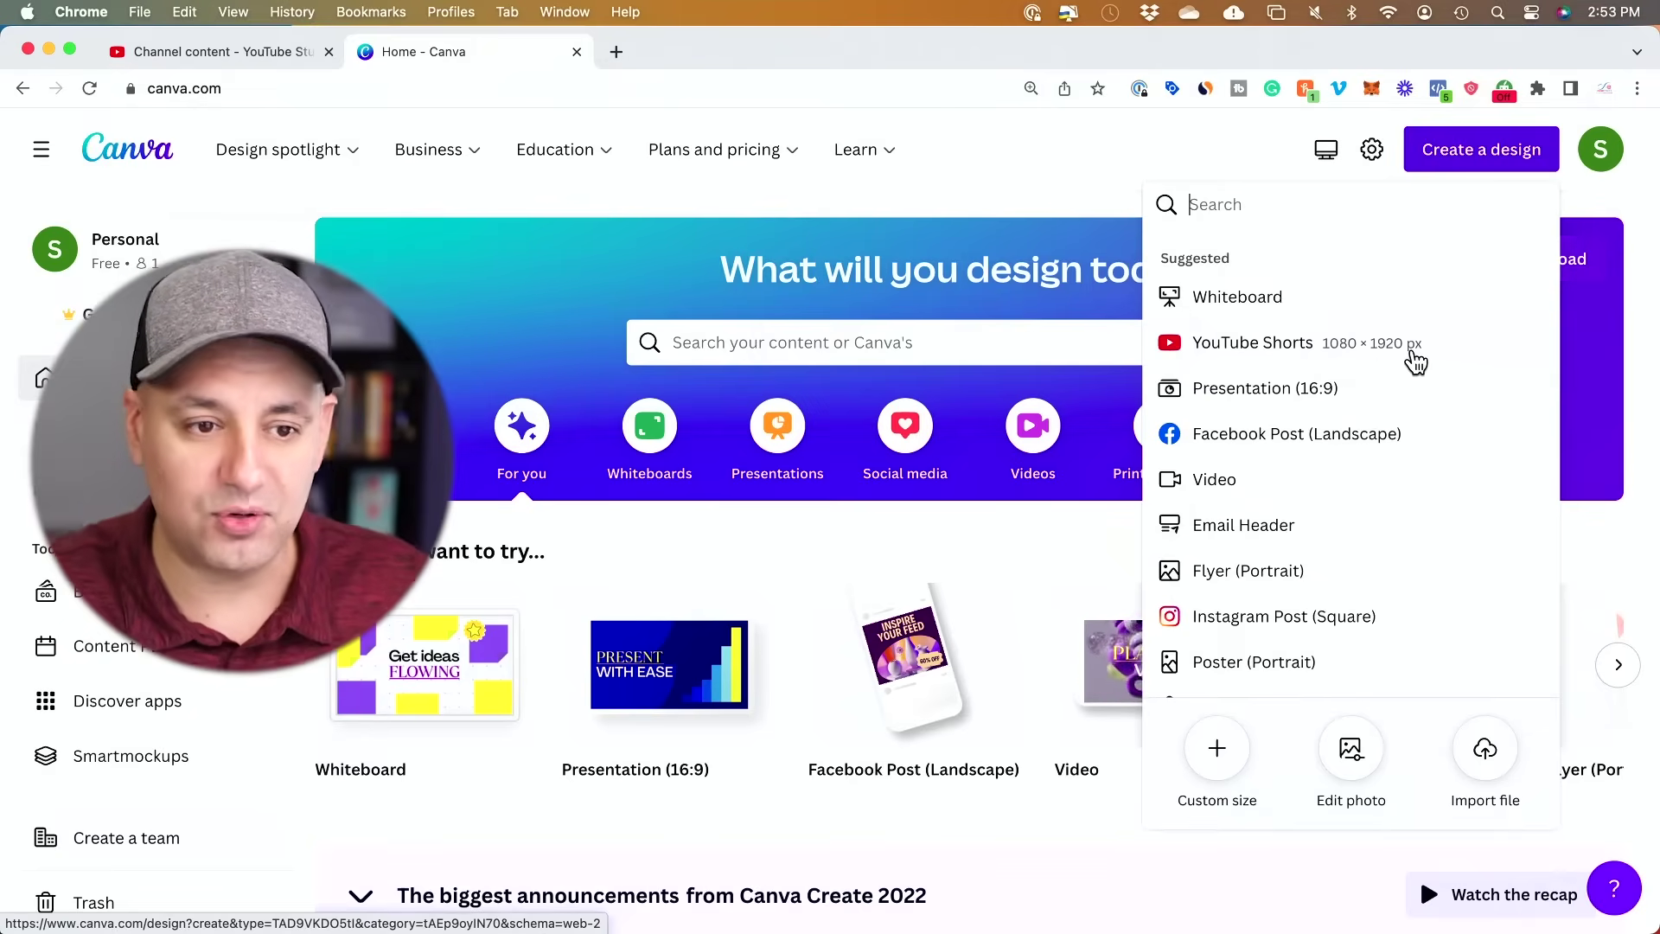
pyautogui.click(1209, 351)
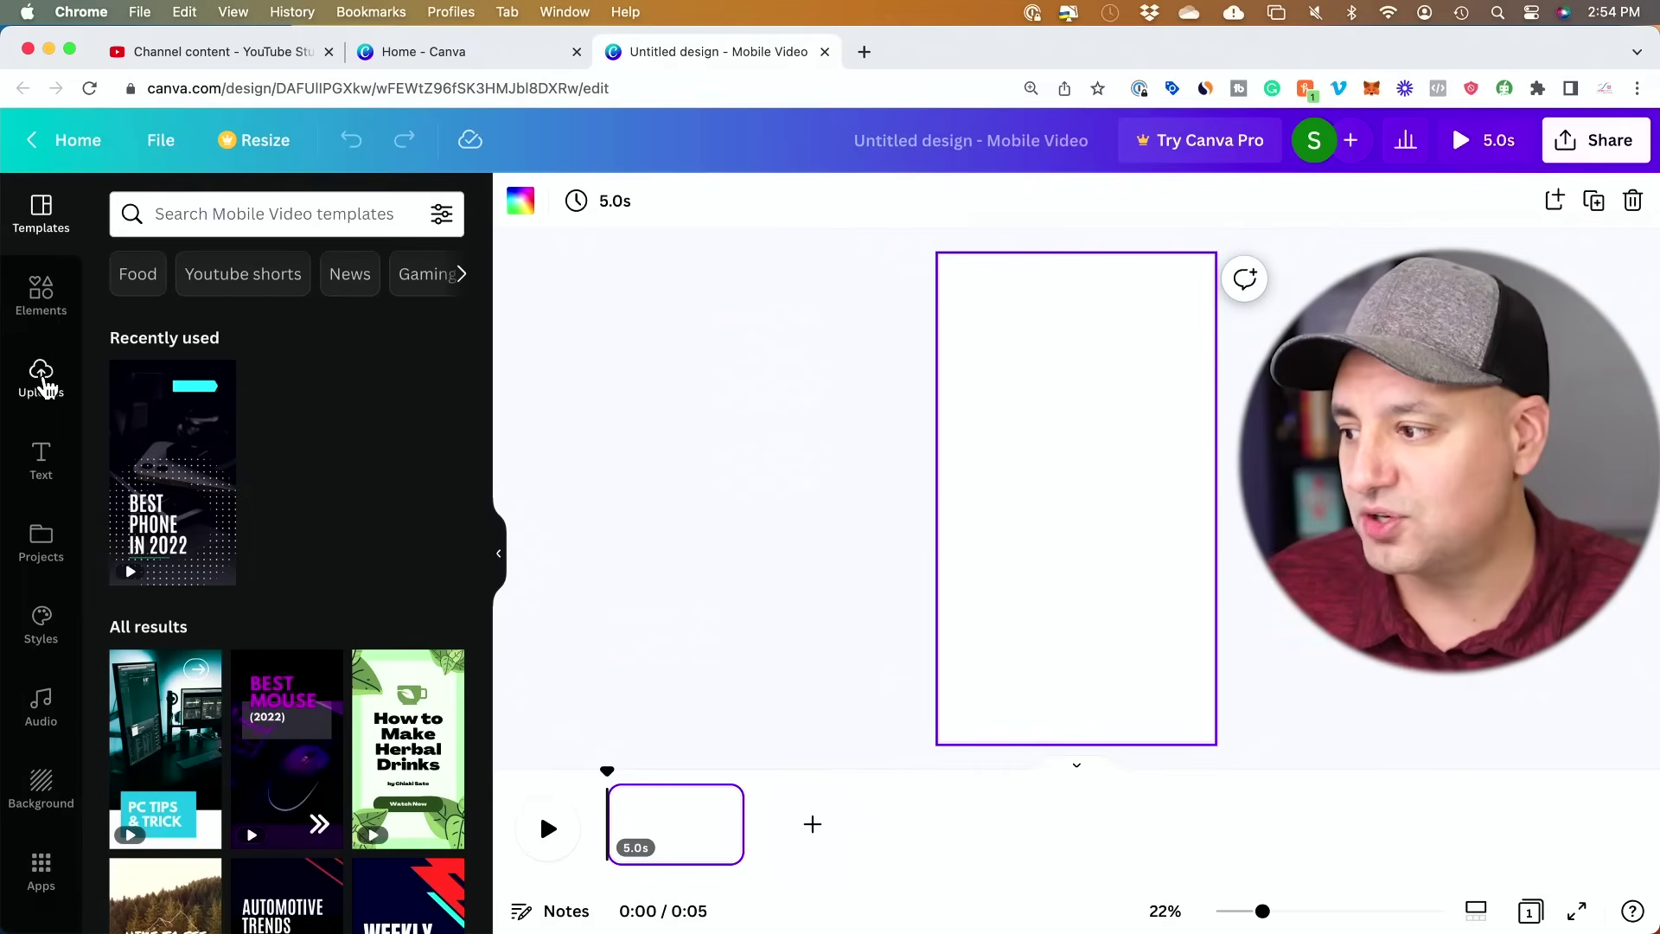
# - Place the 19.0s uploaded video on the page and stretch it to fill the frame
pyautogui.click(40, 386)
pyautogui.click(296, 398)
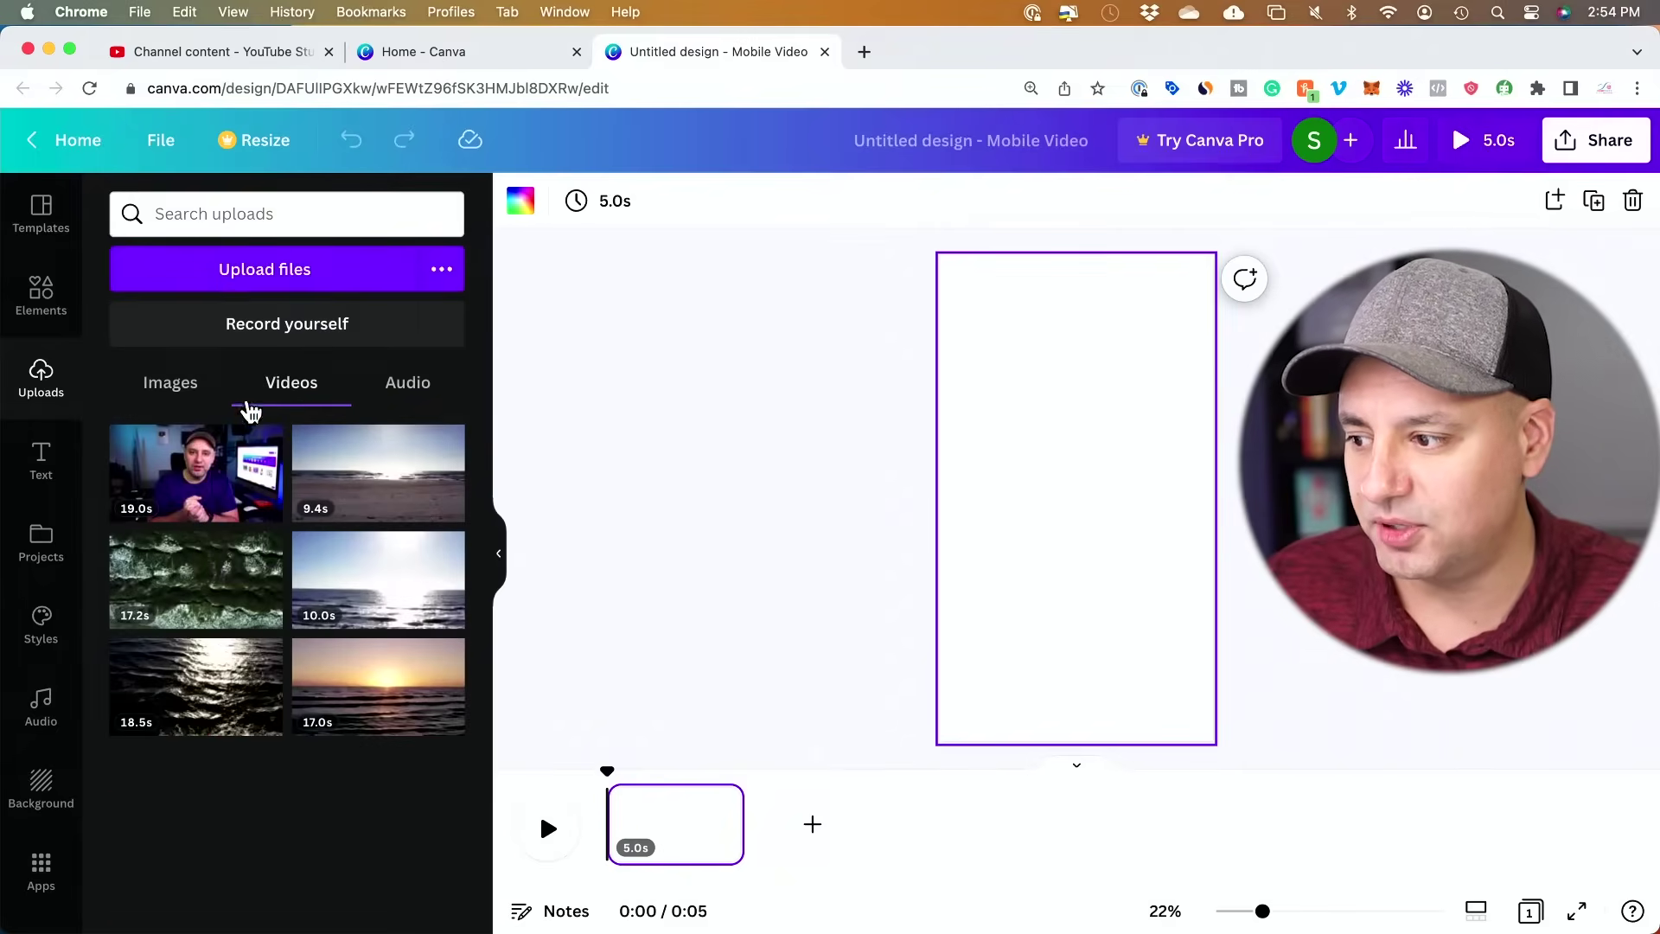
pyautogui.moveTo(196, 473); pyautogui.dragTo(1029, 484)
pyautogui.moveTo(1055, 427); pyautogui.dragTo(1055, 244)
pyautogui.moveTo(1055, 553); pyautogui.dragTo(1073, 782)
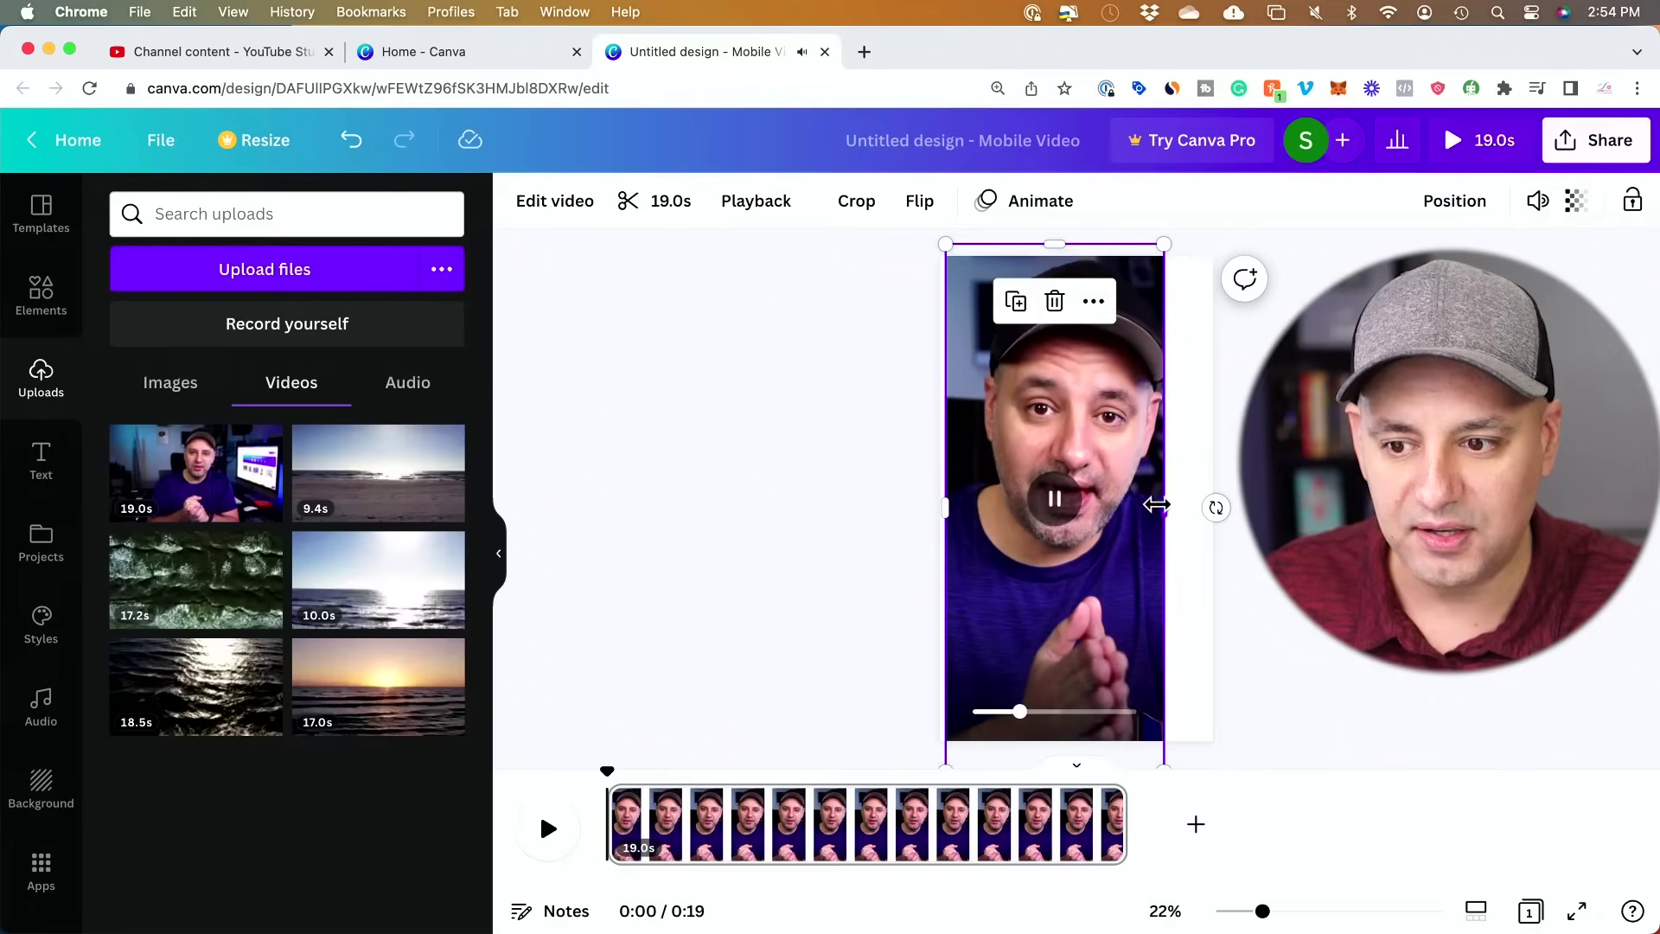
pyautogui.moveTo(1163, 502)
pyautogui.mouseDown()
pyautogui.moveTo(1228, 506)
pyautogui.moveTo(1161, 511)
pyautogui.mouseUp()
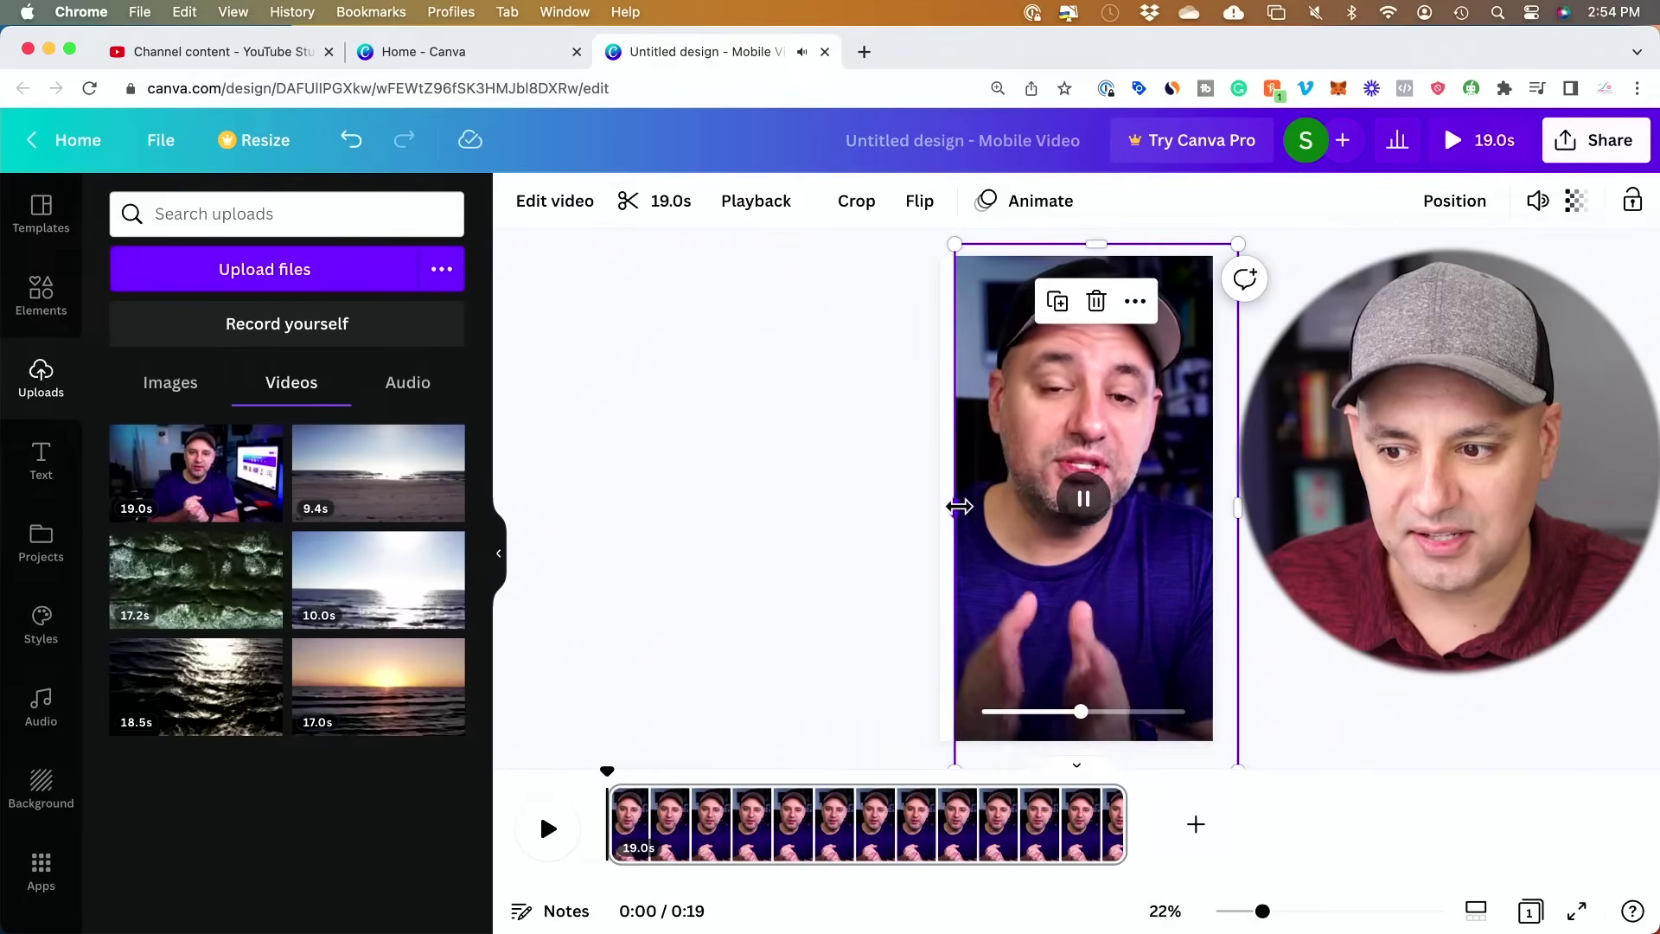
pyautogui.moveTo(958, 504); pyautogui.dragTo(923, 509)
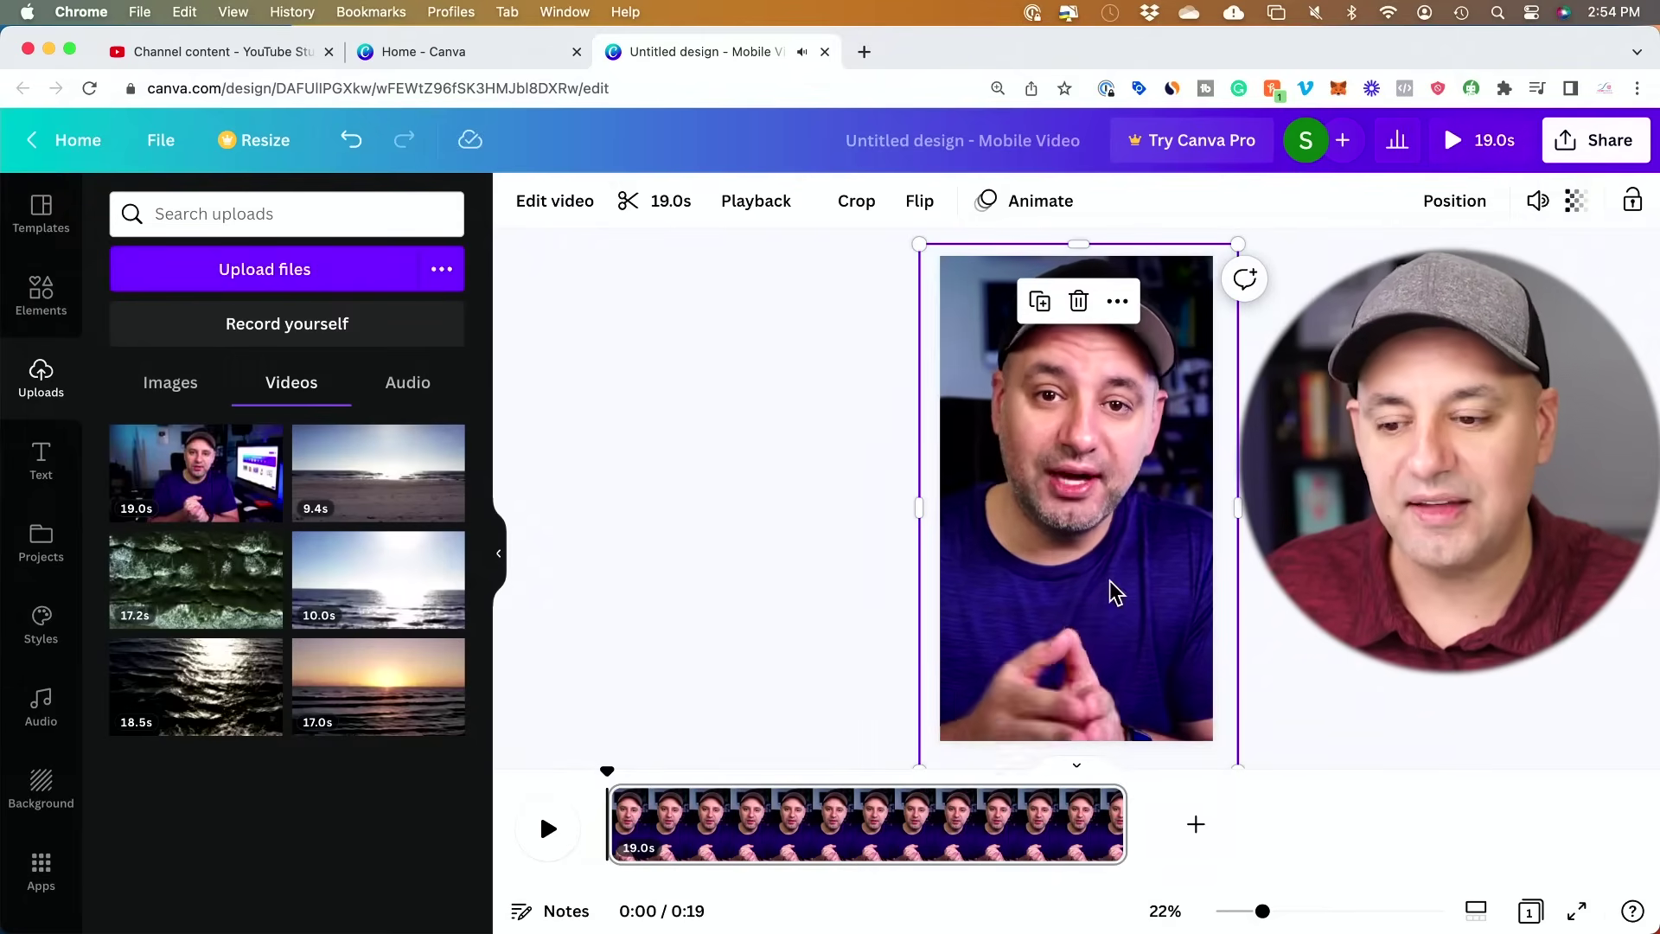
pyautogui.press('Escape')
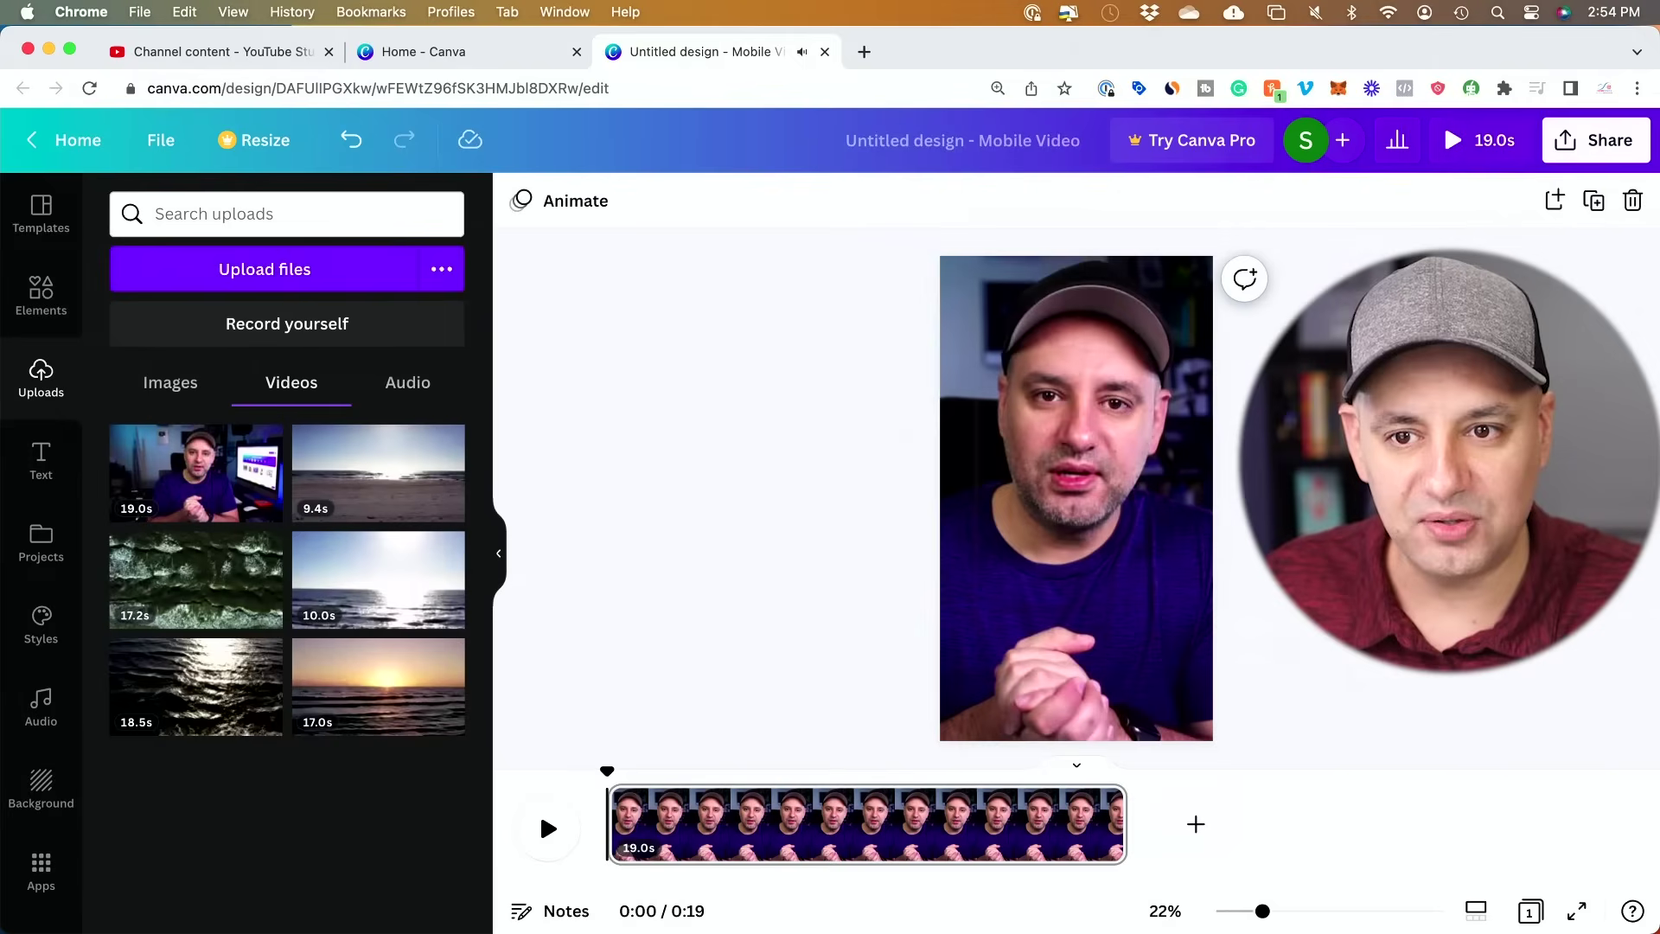
# - Open and close the design's Share options, then uncover the desktop
pyautogui.click(1588, 156)
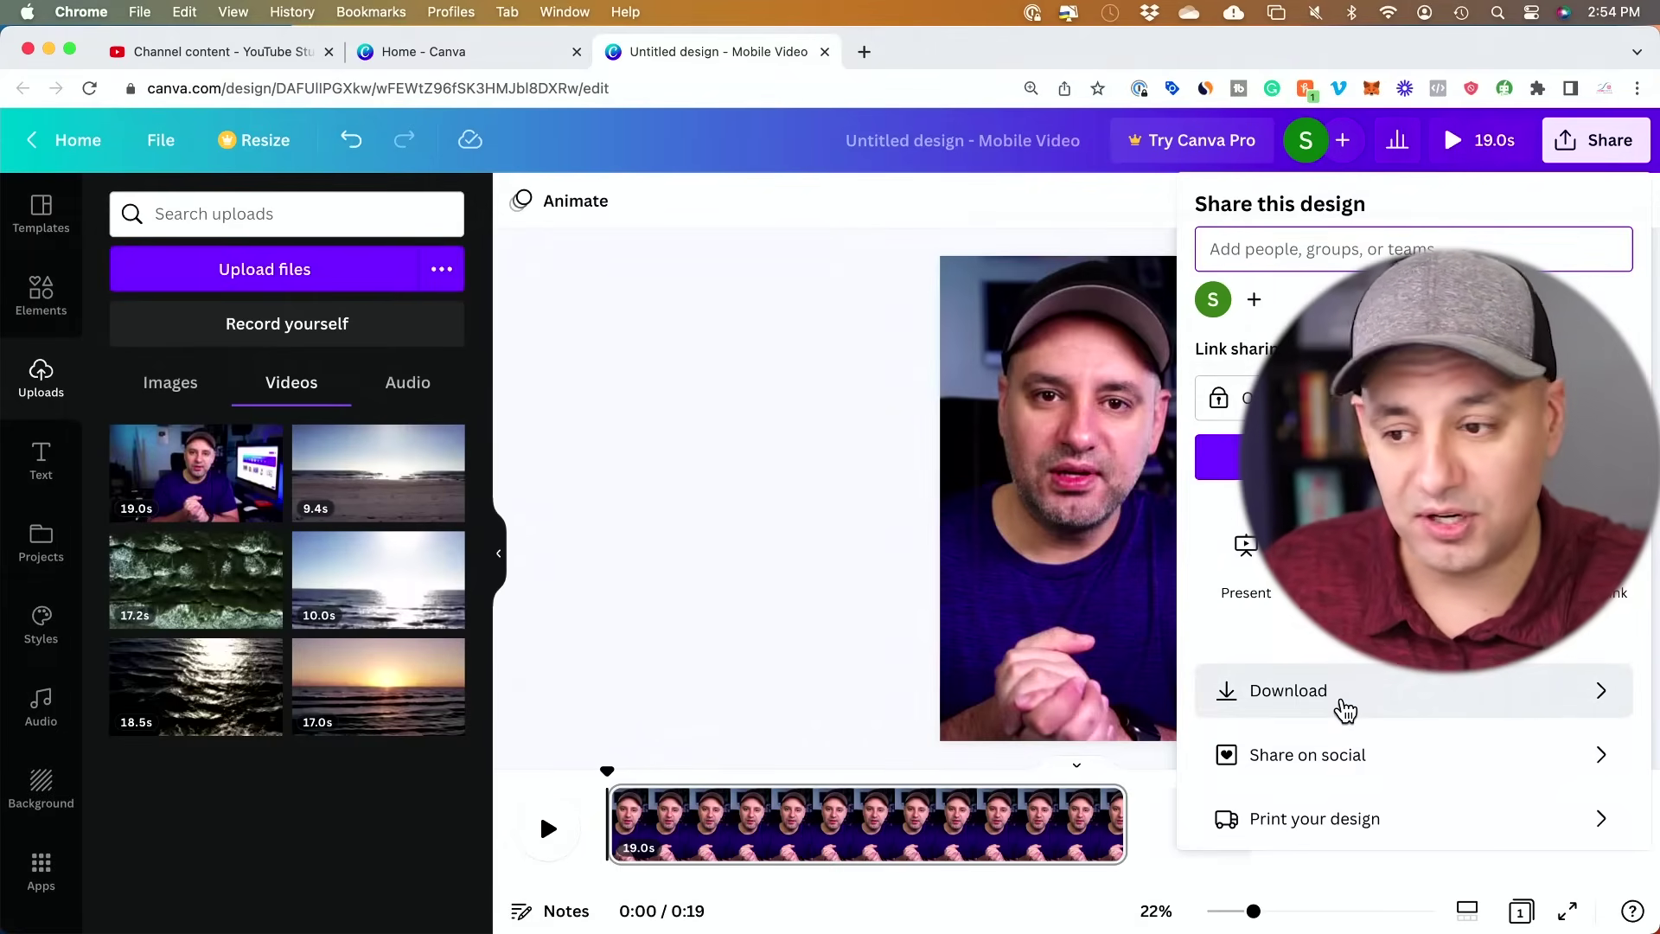
pyautogui.click(513, 629)
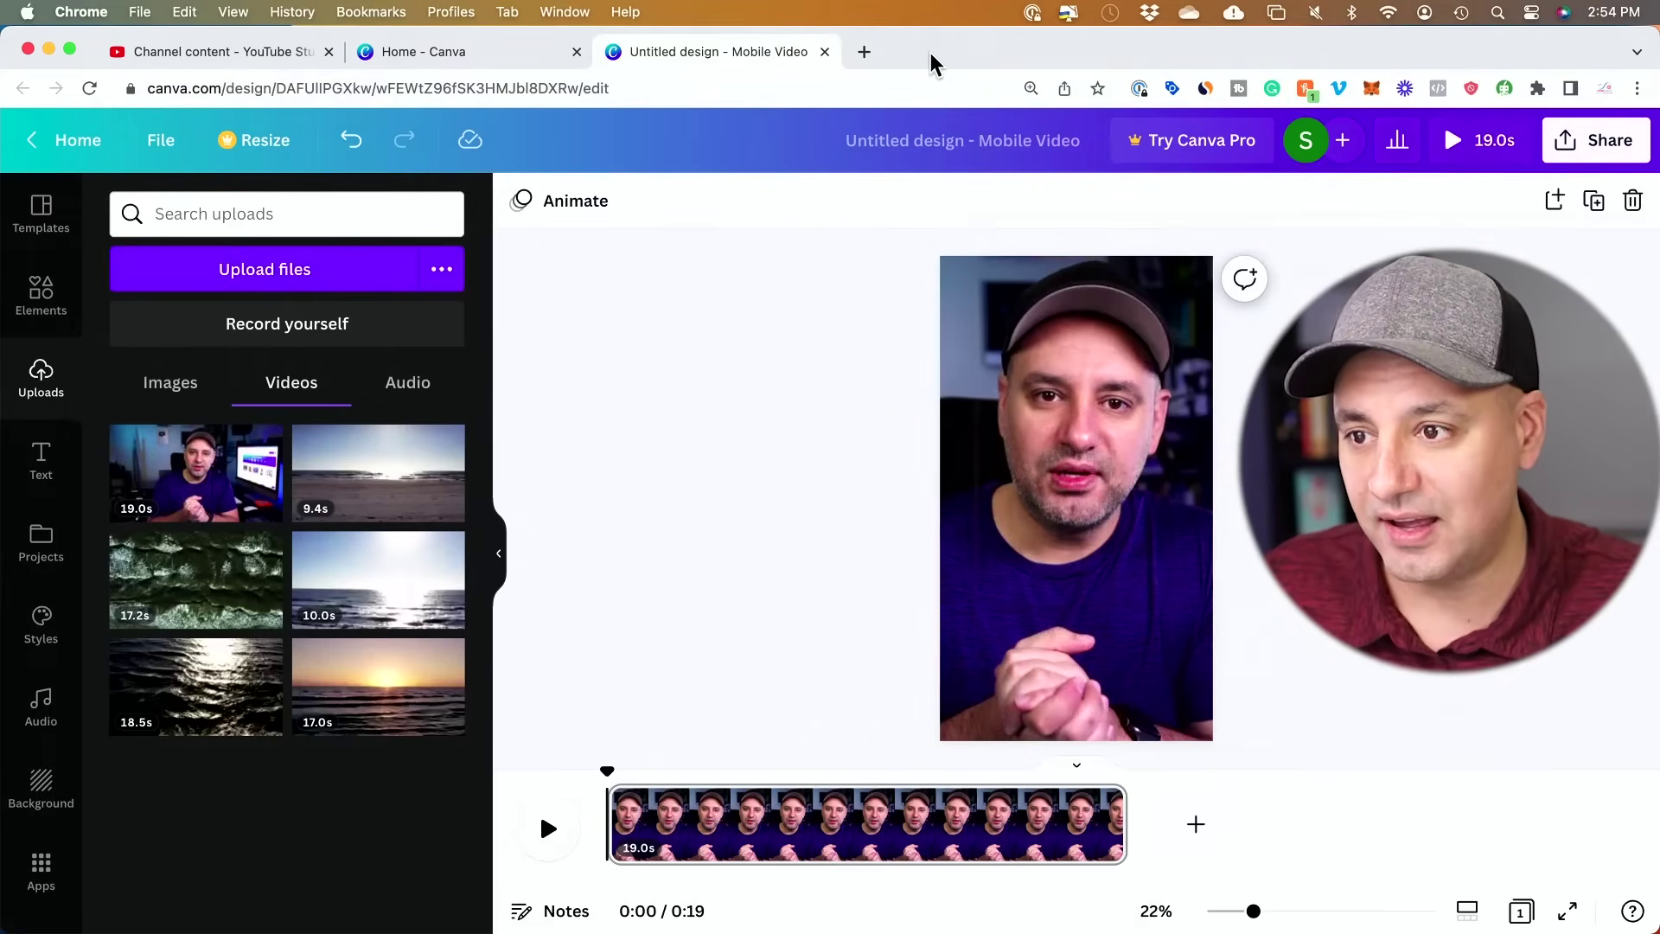
pyautogui.moveTo(930, 62); pyautogui.dragTo(937, 282)
# - Drag the EP 5 Change iPhone Keyboard REDO file from the desktop into YouTube's upload area
pyautogui.click(781, 155)
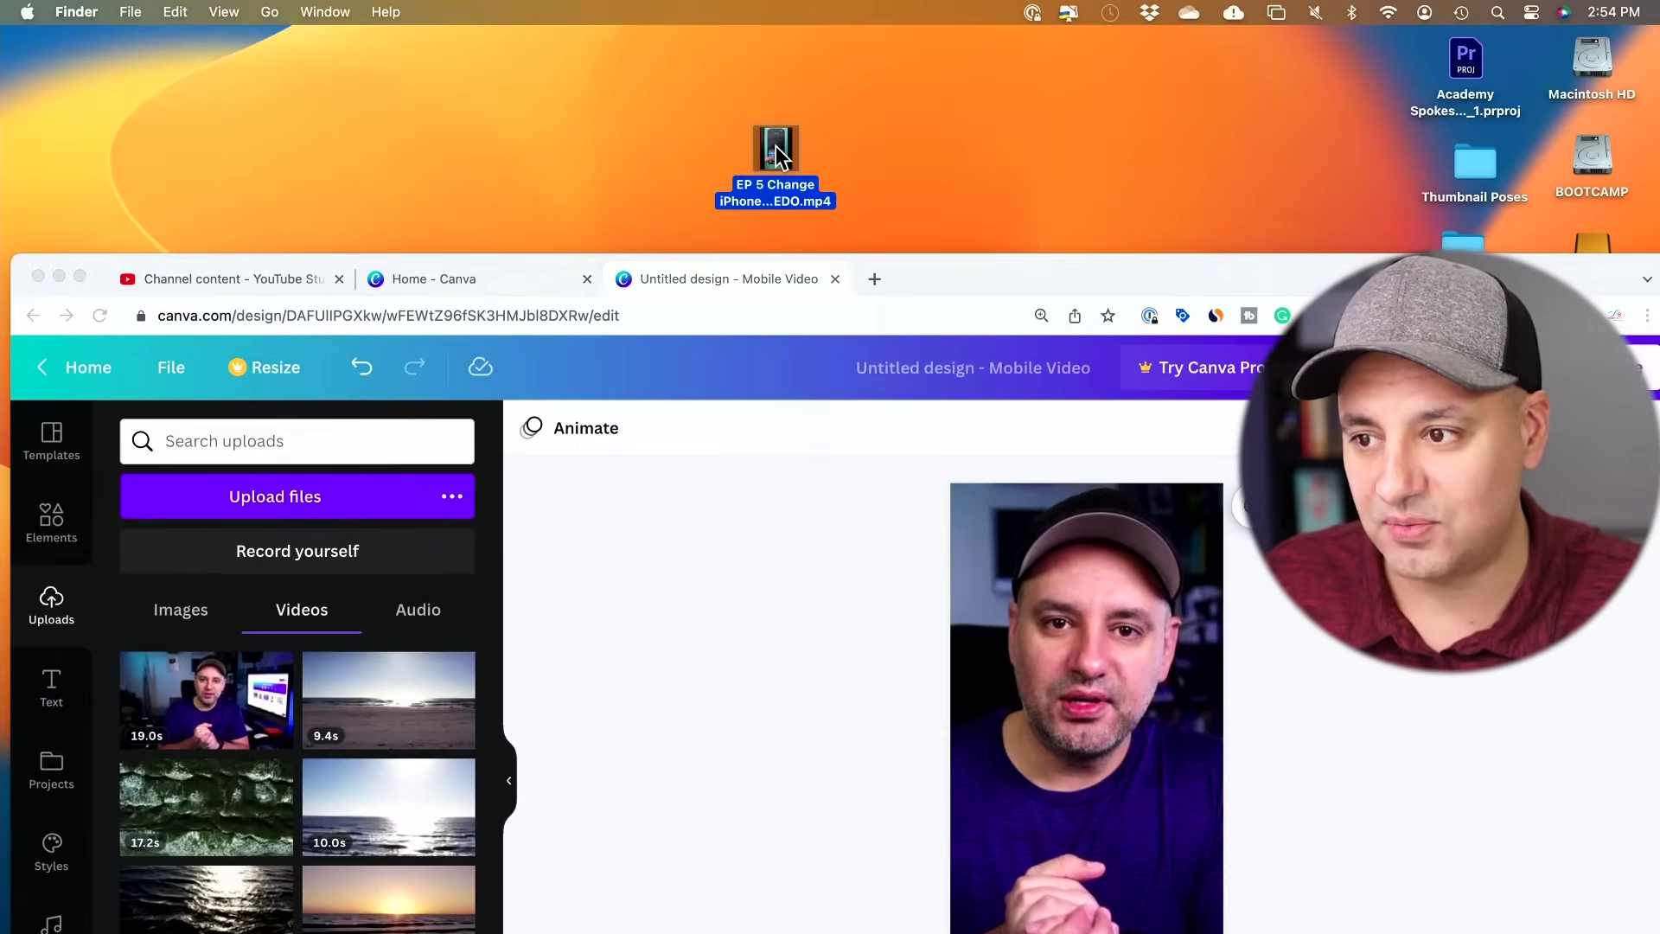
pyautogui.press('space')
pyautogui.press('space')
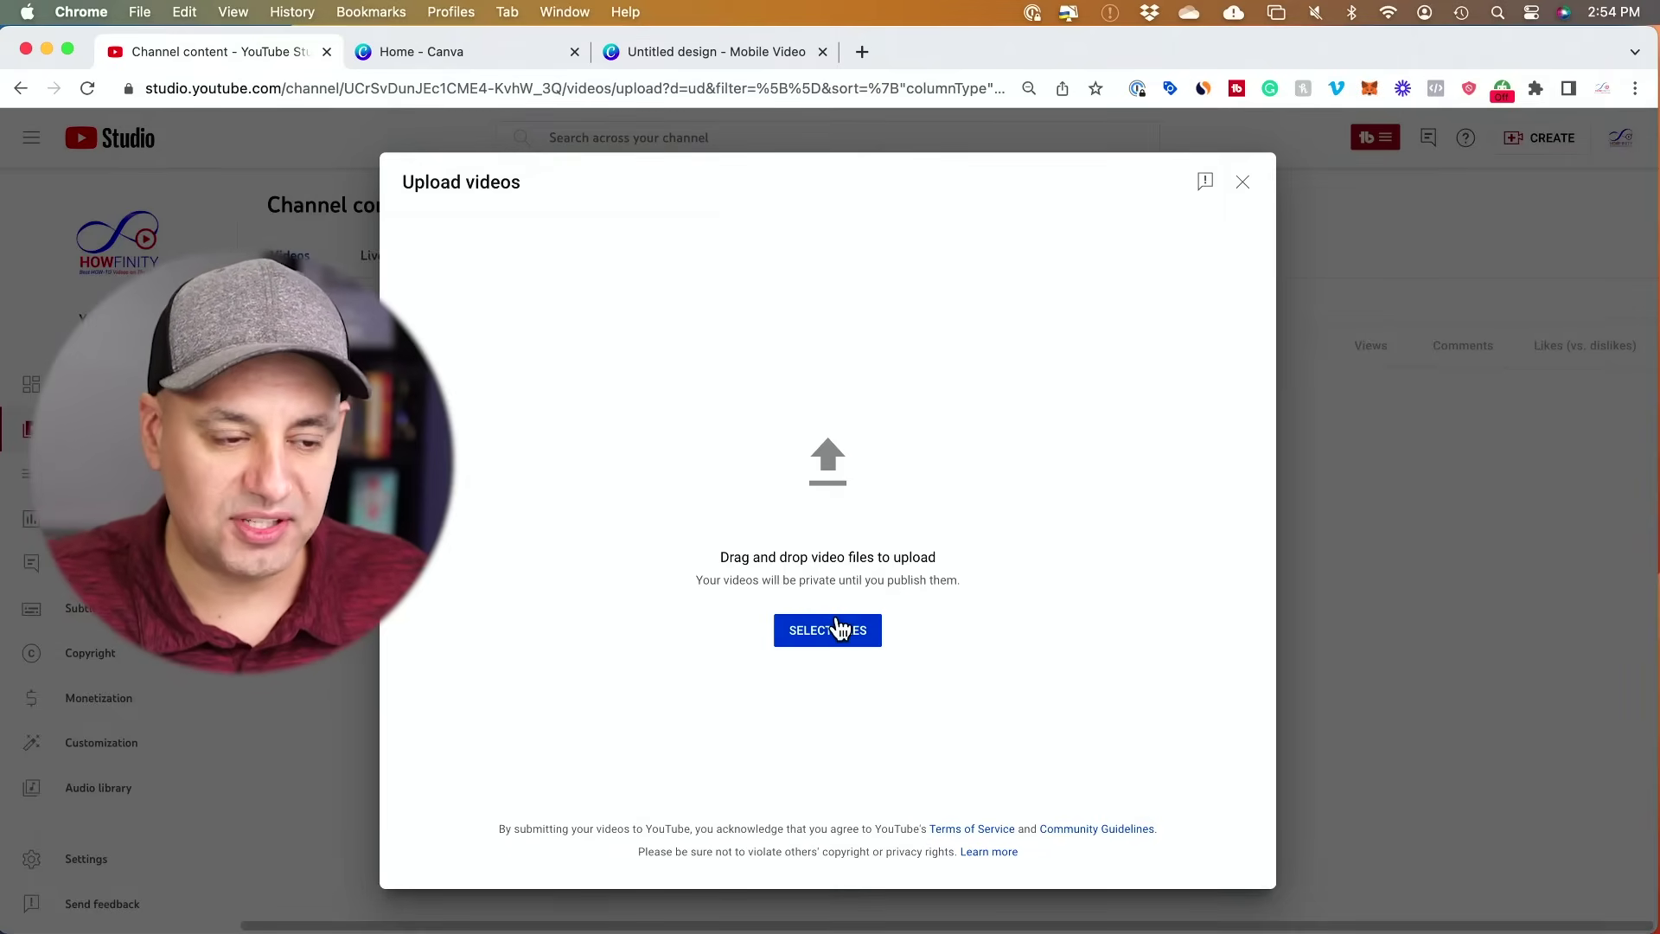
pyautogui.moveTo(933, 56); pyautogui.dragTo(937, 201)
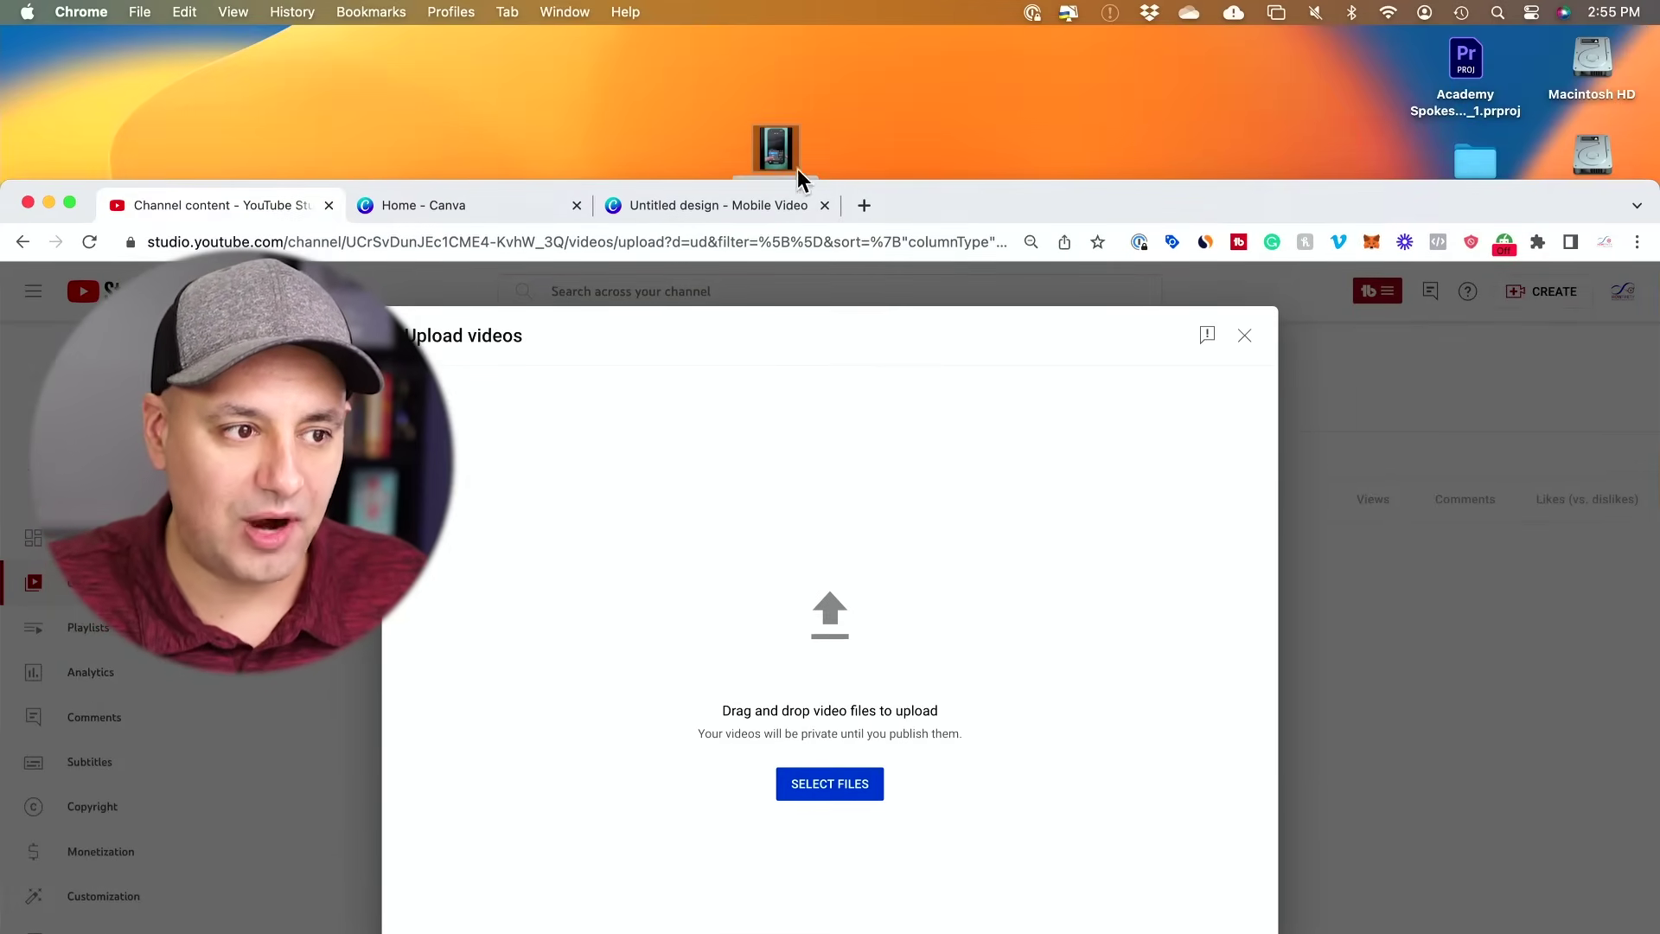
pyautogui.moveTo(761, 149); pyautogui.dragTo(825, 631)
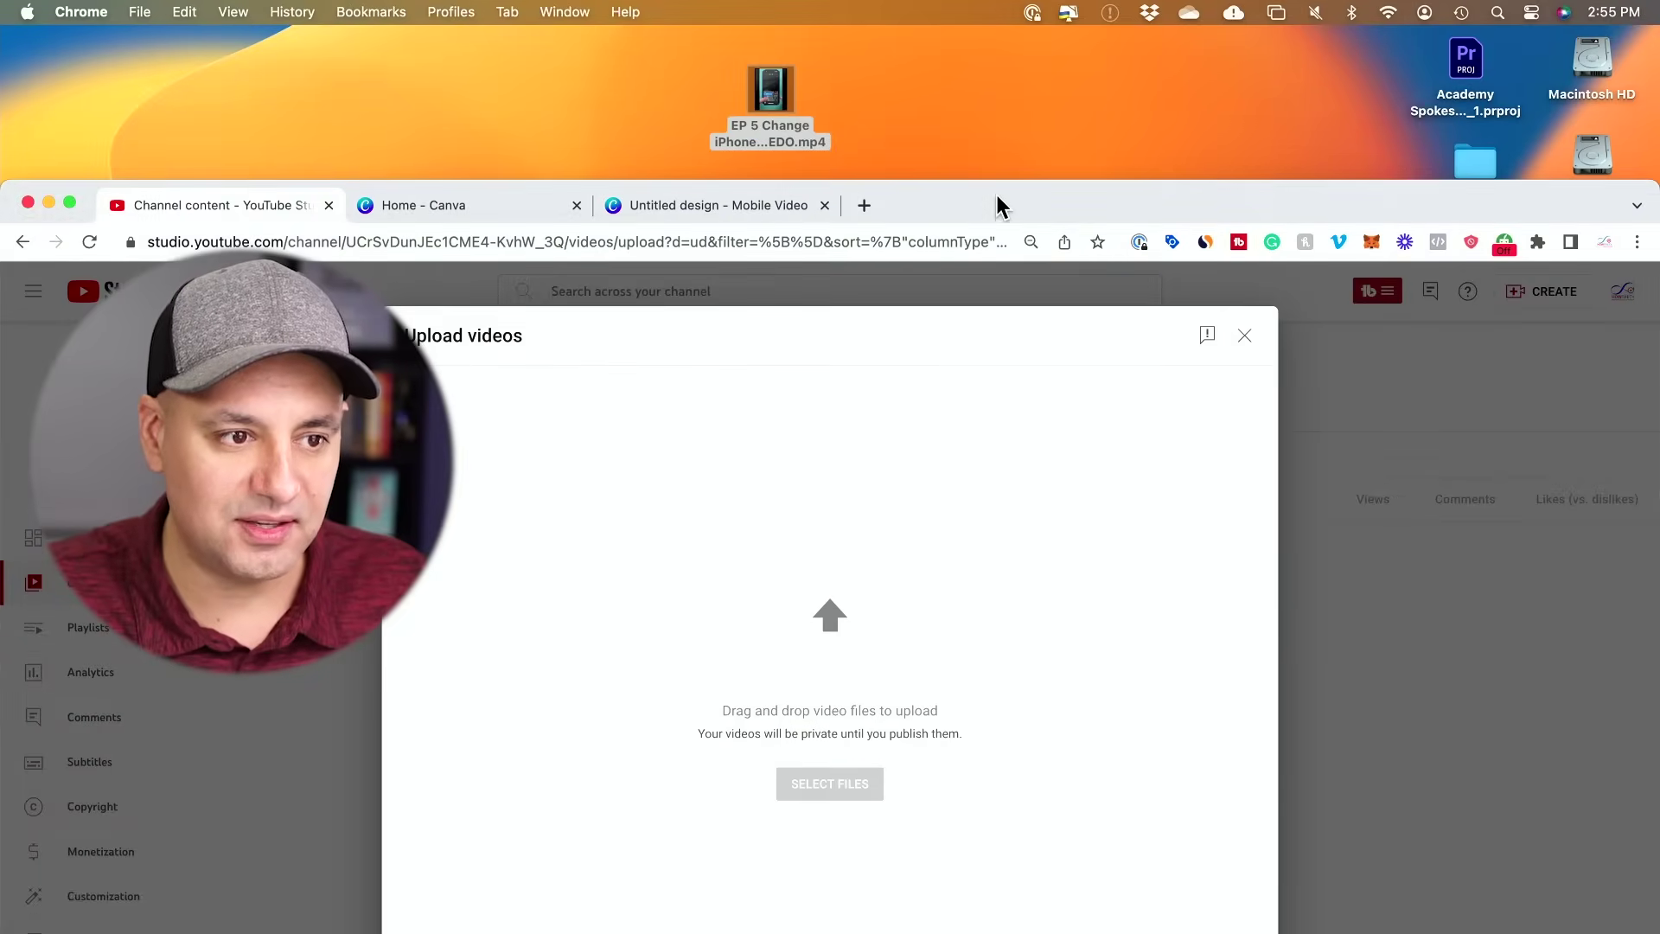
pyautogui.moveTo(993, 203); pyautogui.dragTo(993, 38)
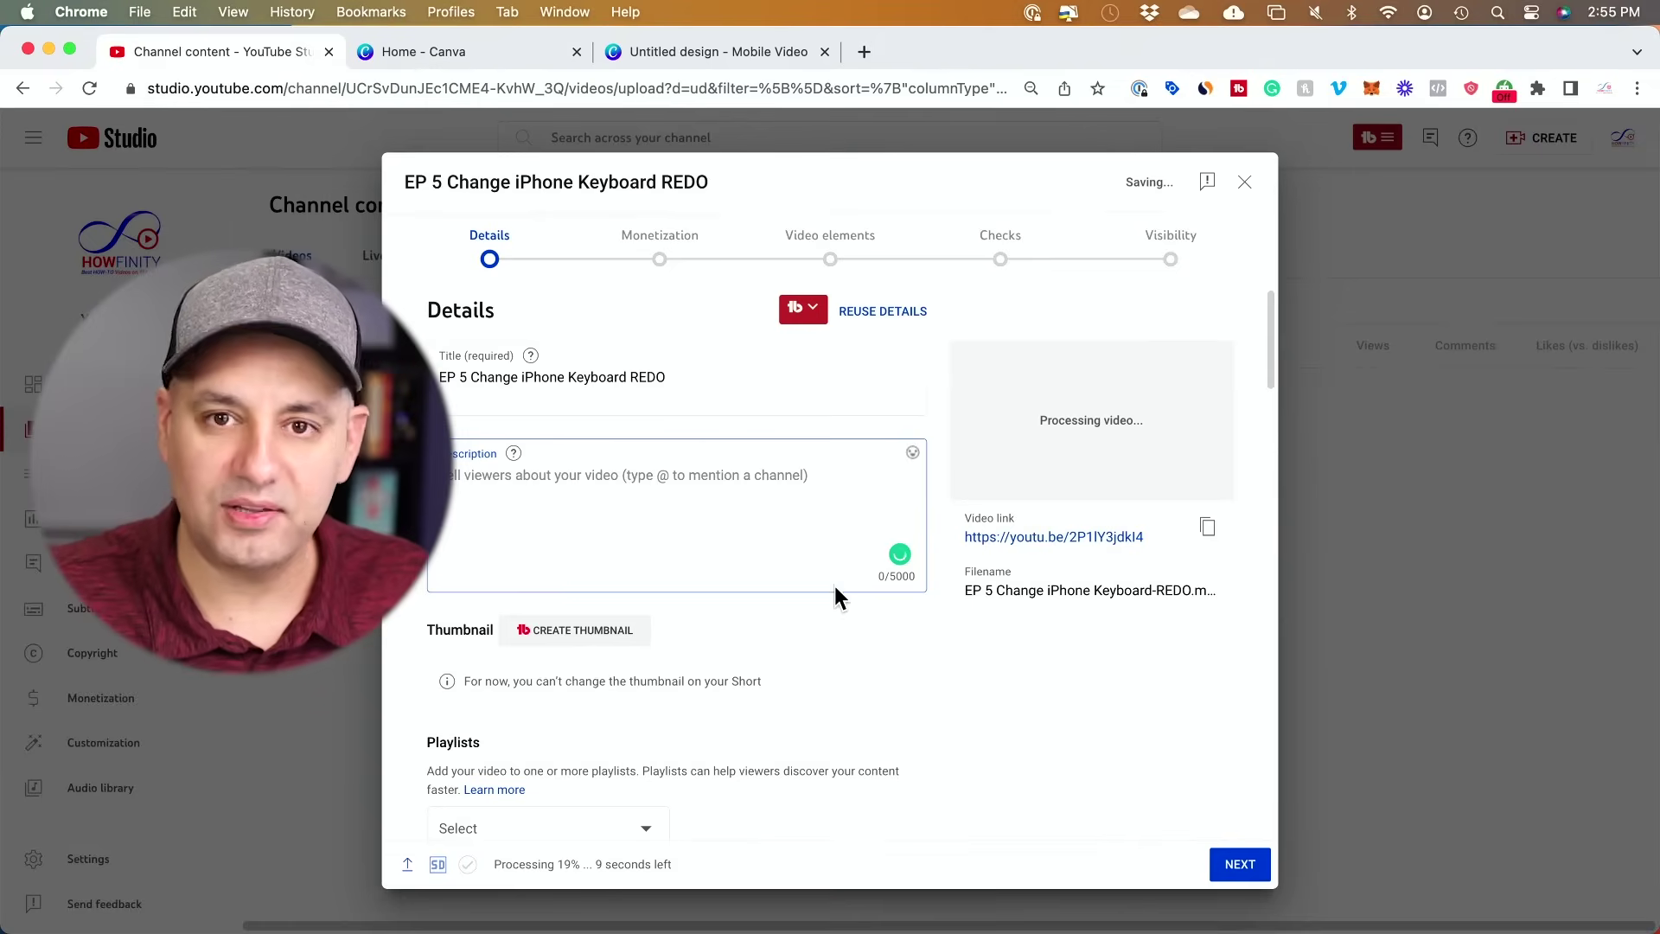
# - Replace the auto-filled title with the pasted 'iPhone Trick you should know!' text
pyautogui.click(563, 375)
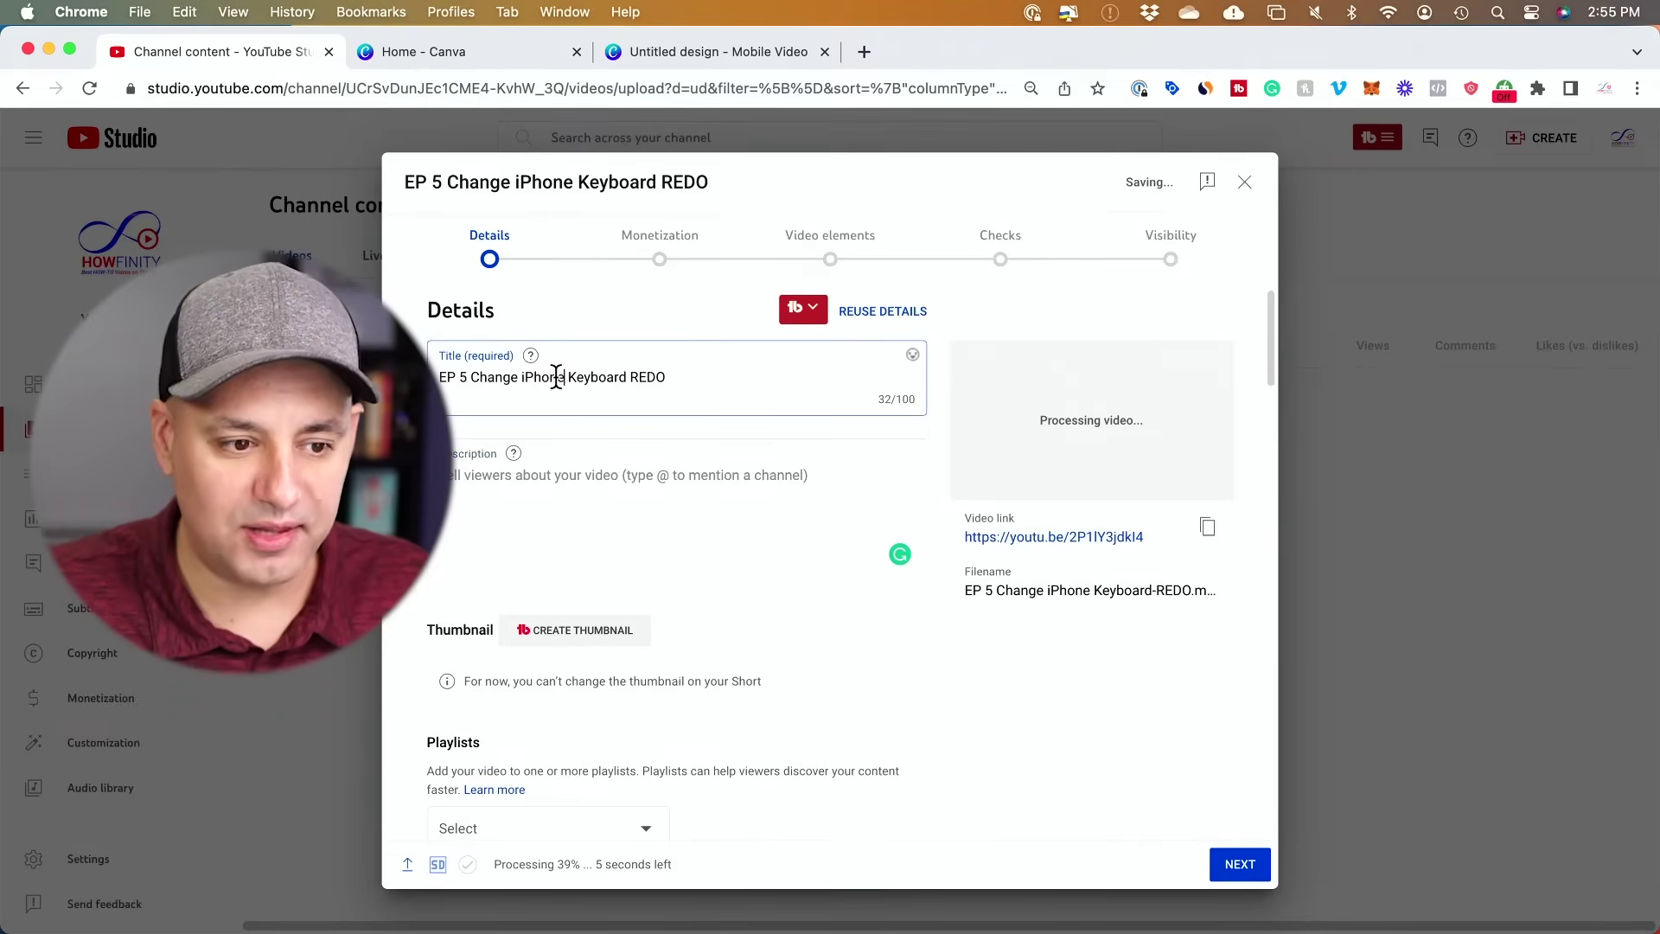
pyautogui.moveTo(443, 378); pyautogui.dragTo(731, 374)
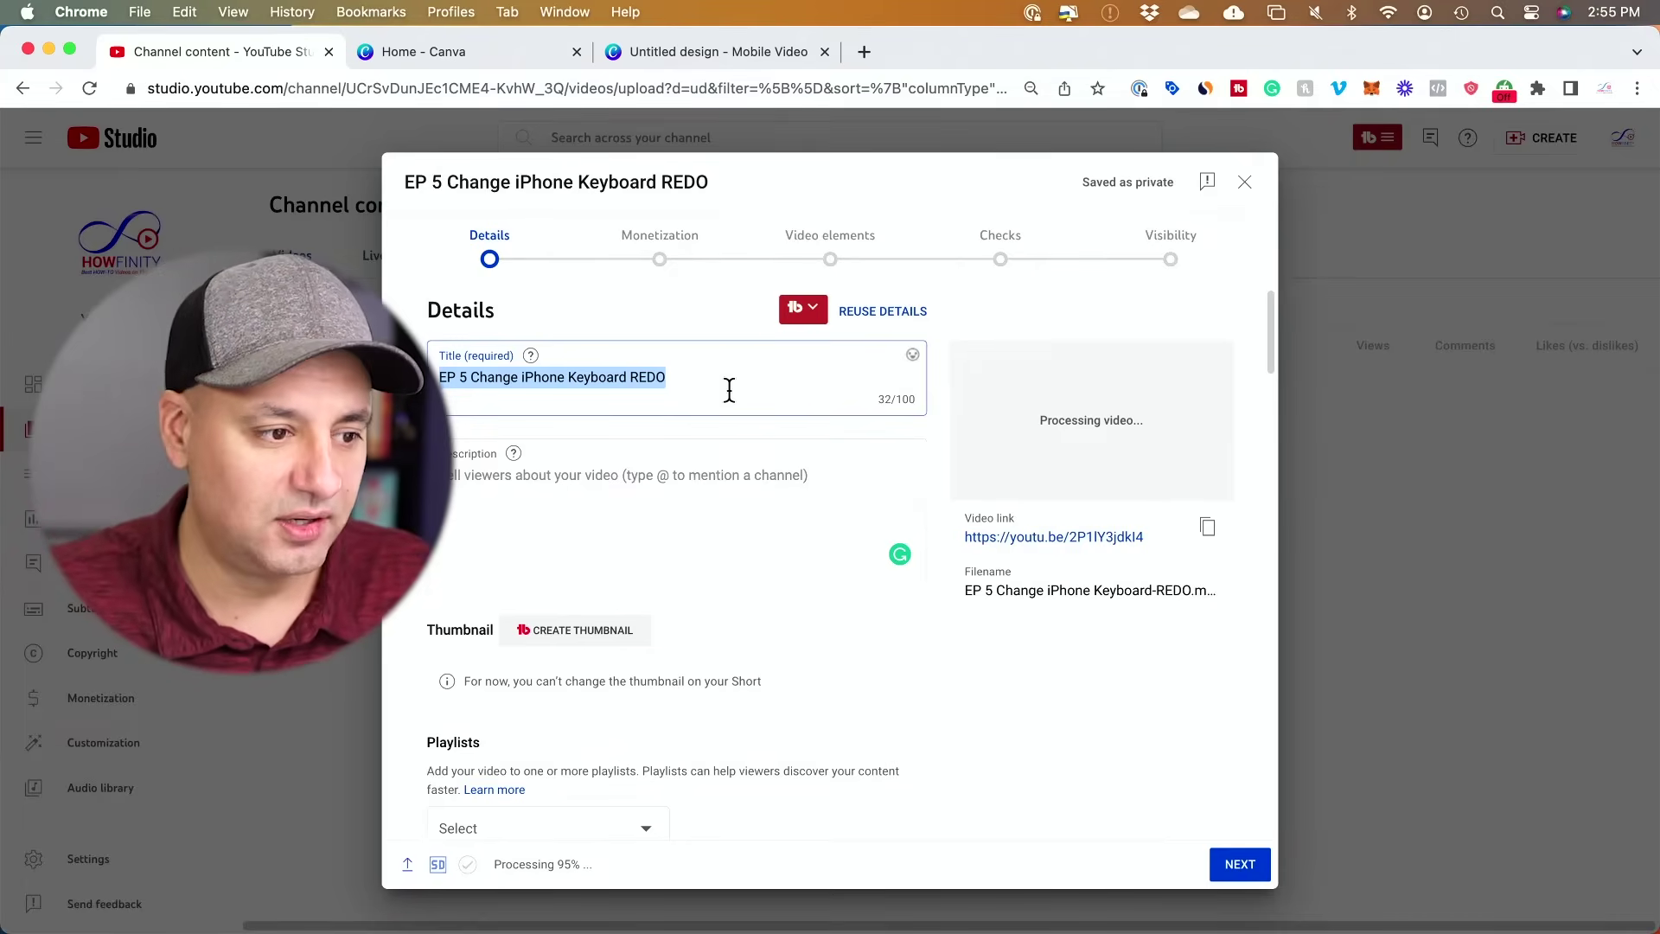
pyautogui.write('iPhone Trick you should know!')
pyautogui.click(728, 488)
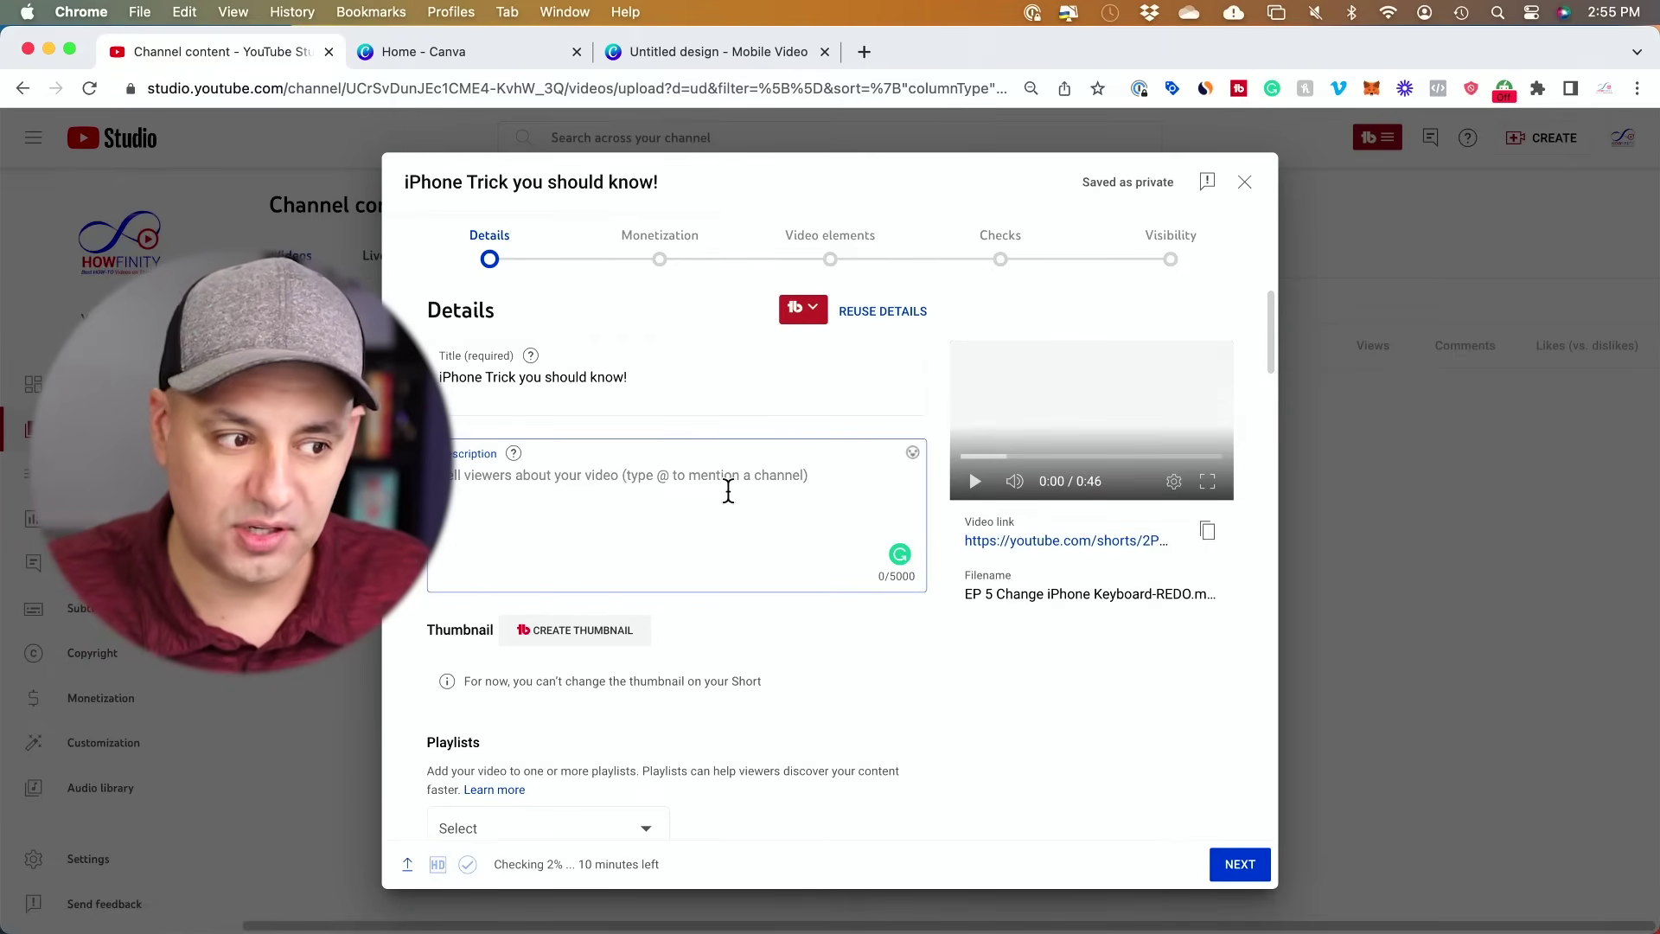
# - Append the #techtips and #iphonetricks hashtags to the title
pyautogui.click(686, 373)
pyautogui.write('#')
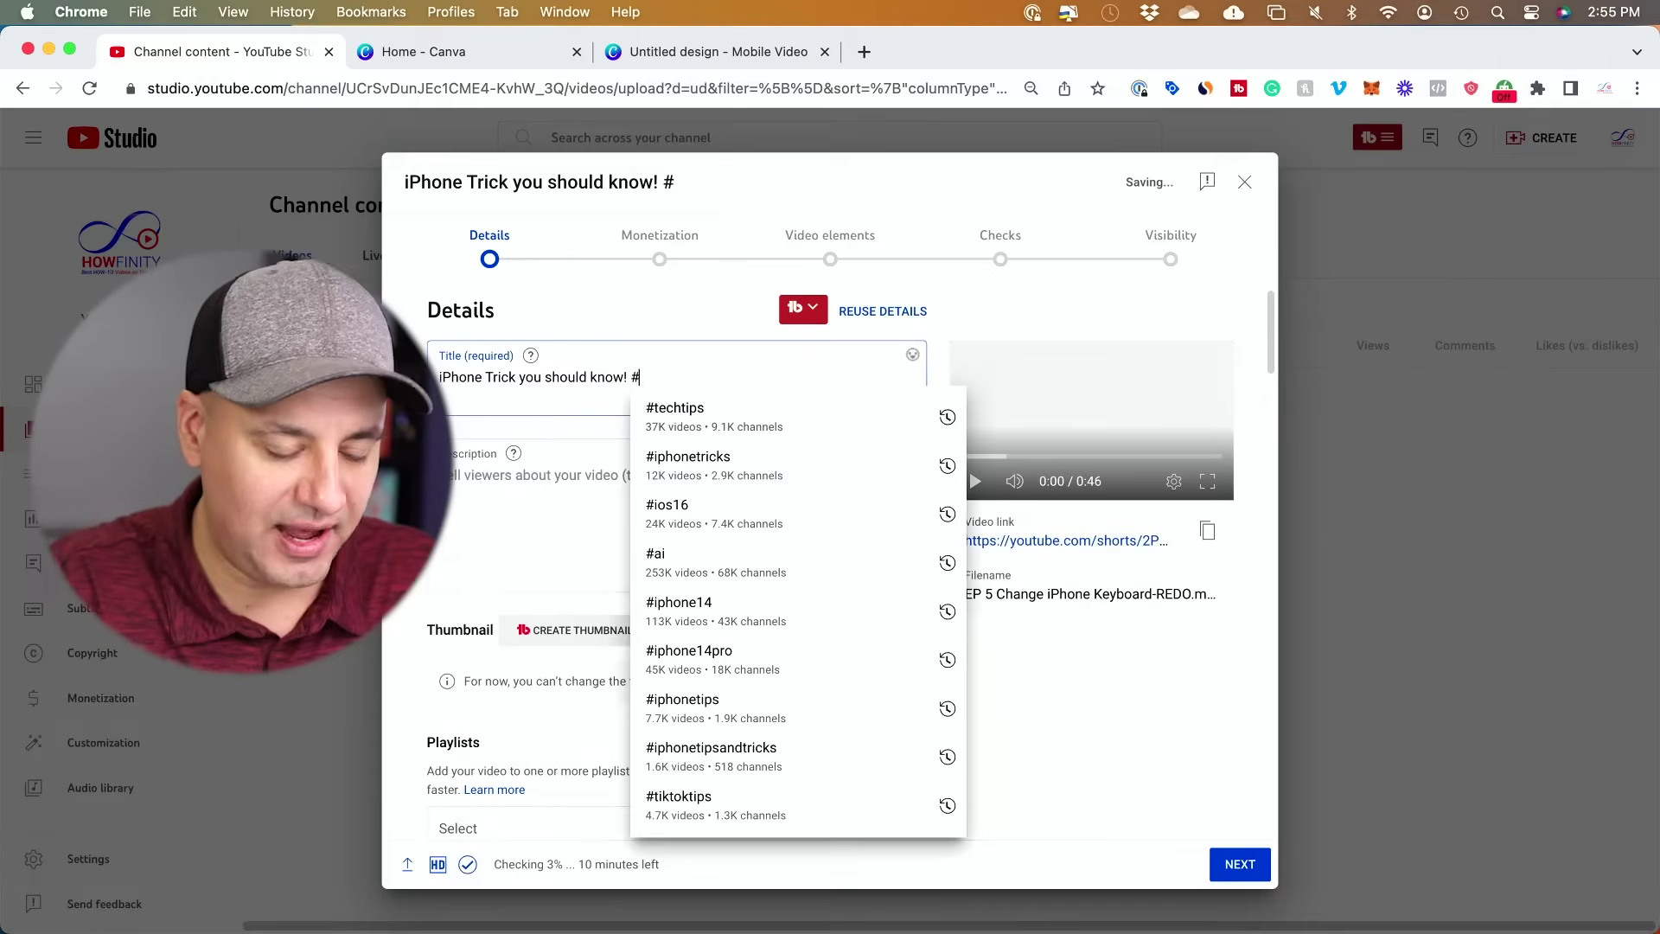
pyautogui.write('shorts')
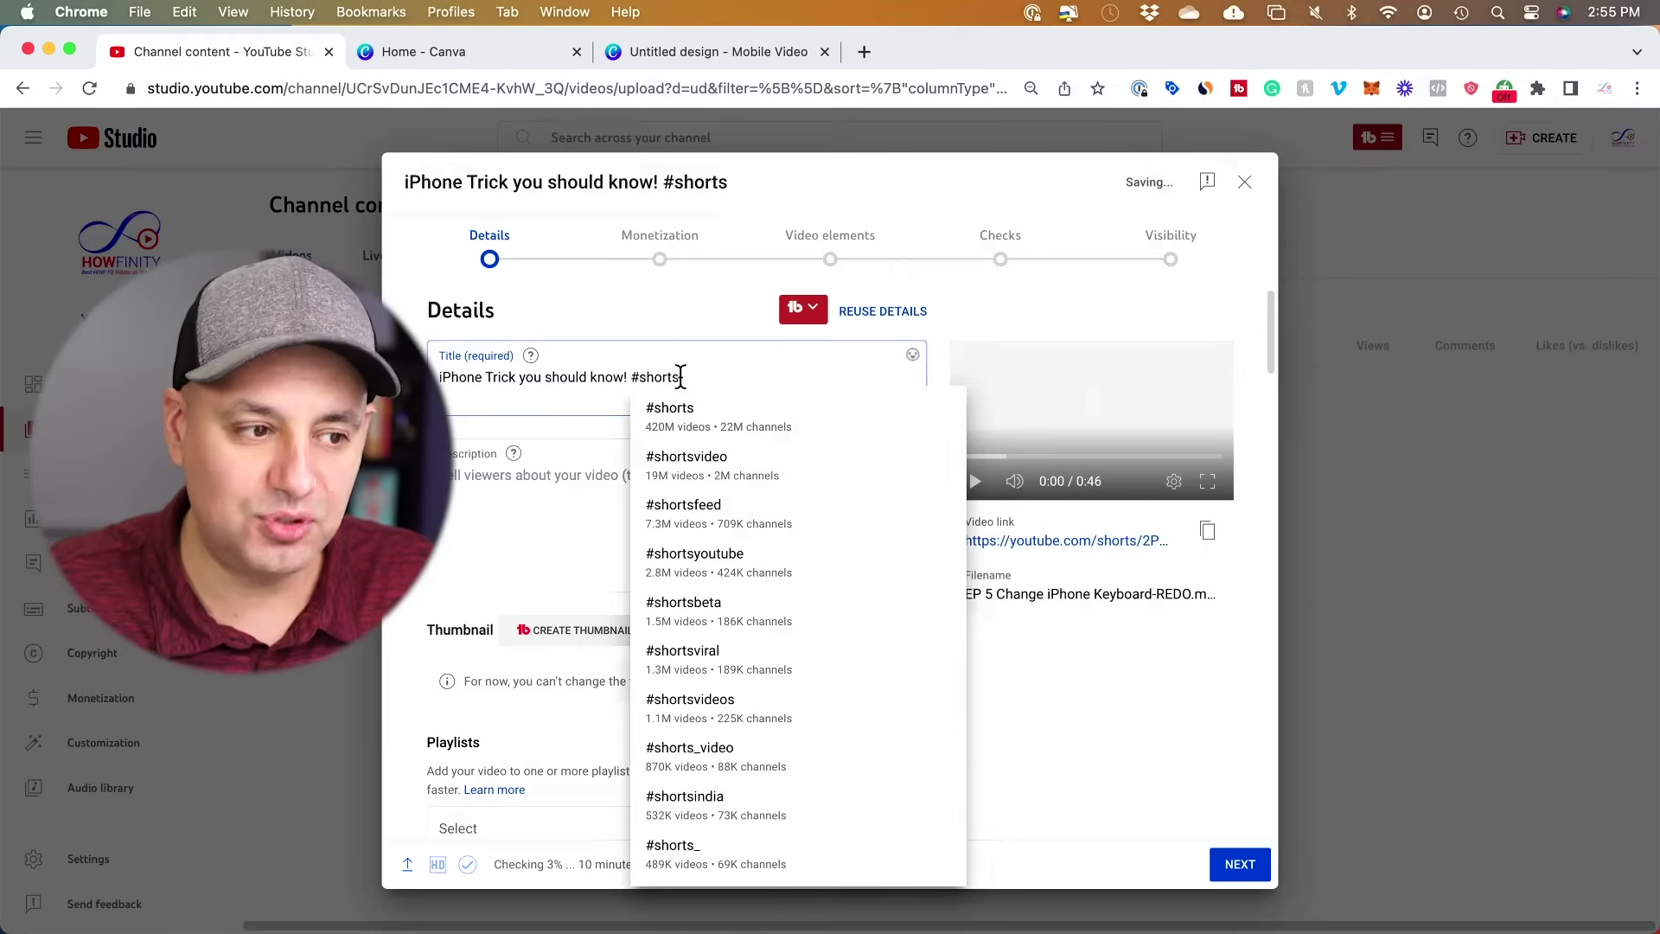
pyautogui.moveTo(644, 374); pyautogui.dragTo(711, 371)
pyautogui.press('BackSpace')
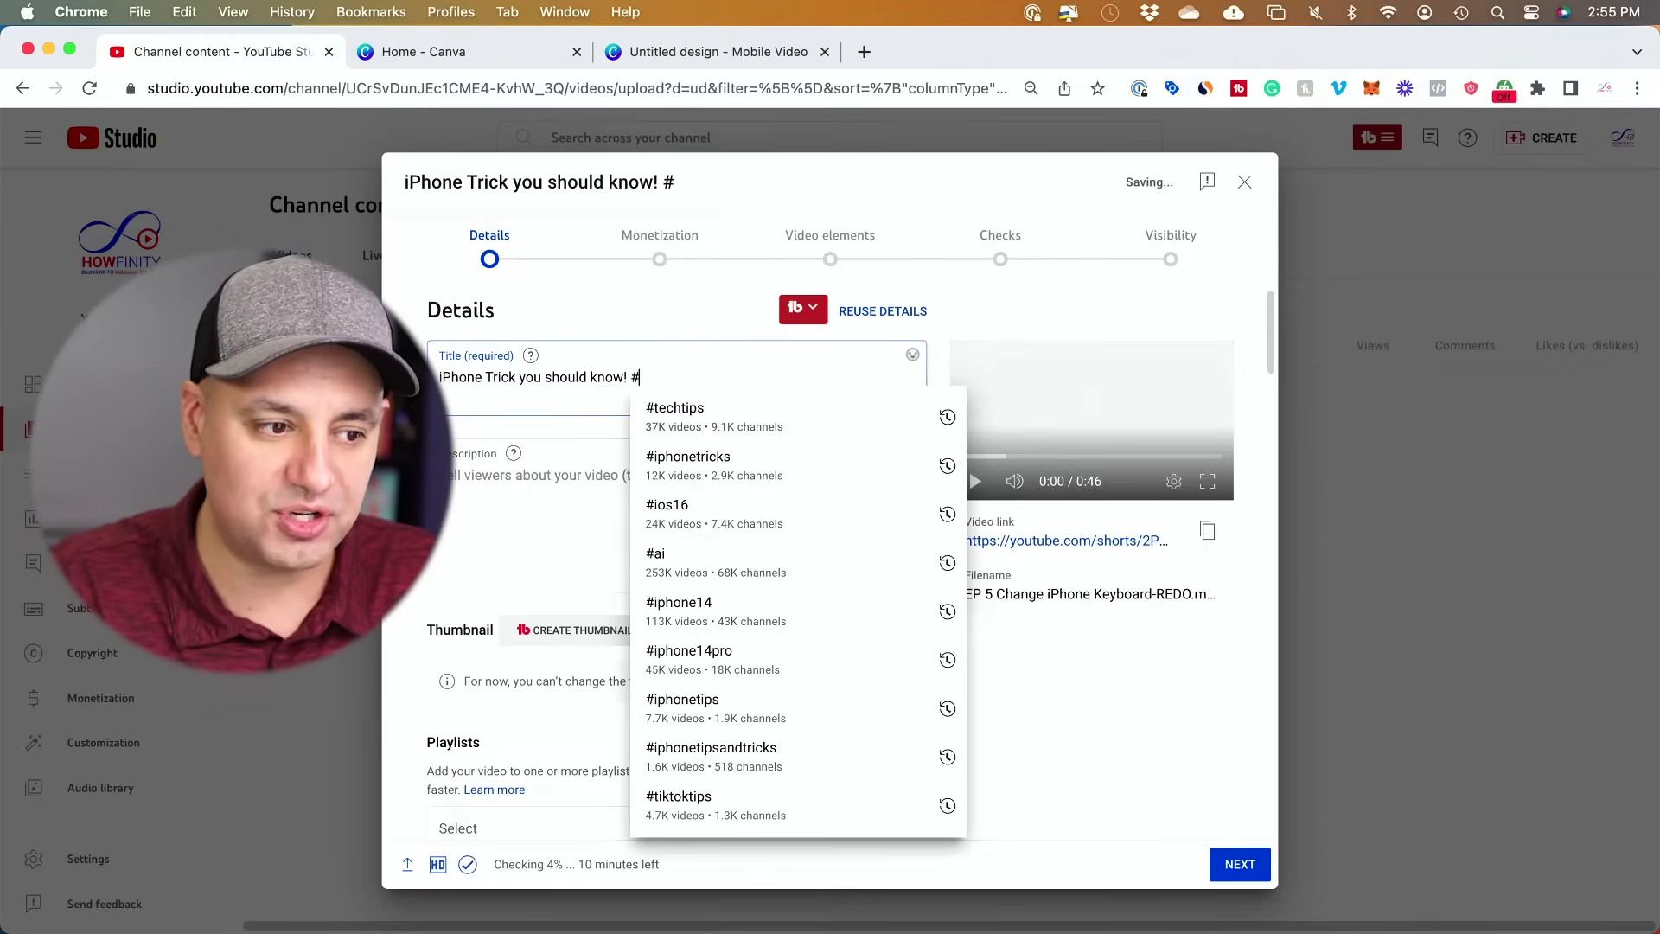
pyautogui.click(716, 418)
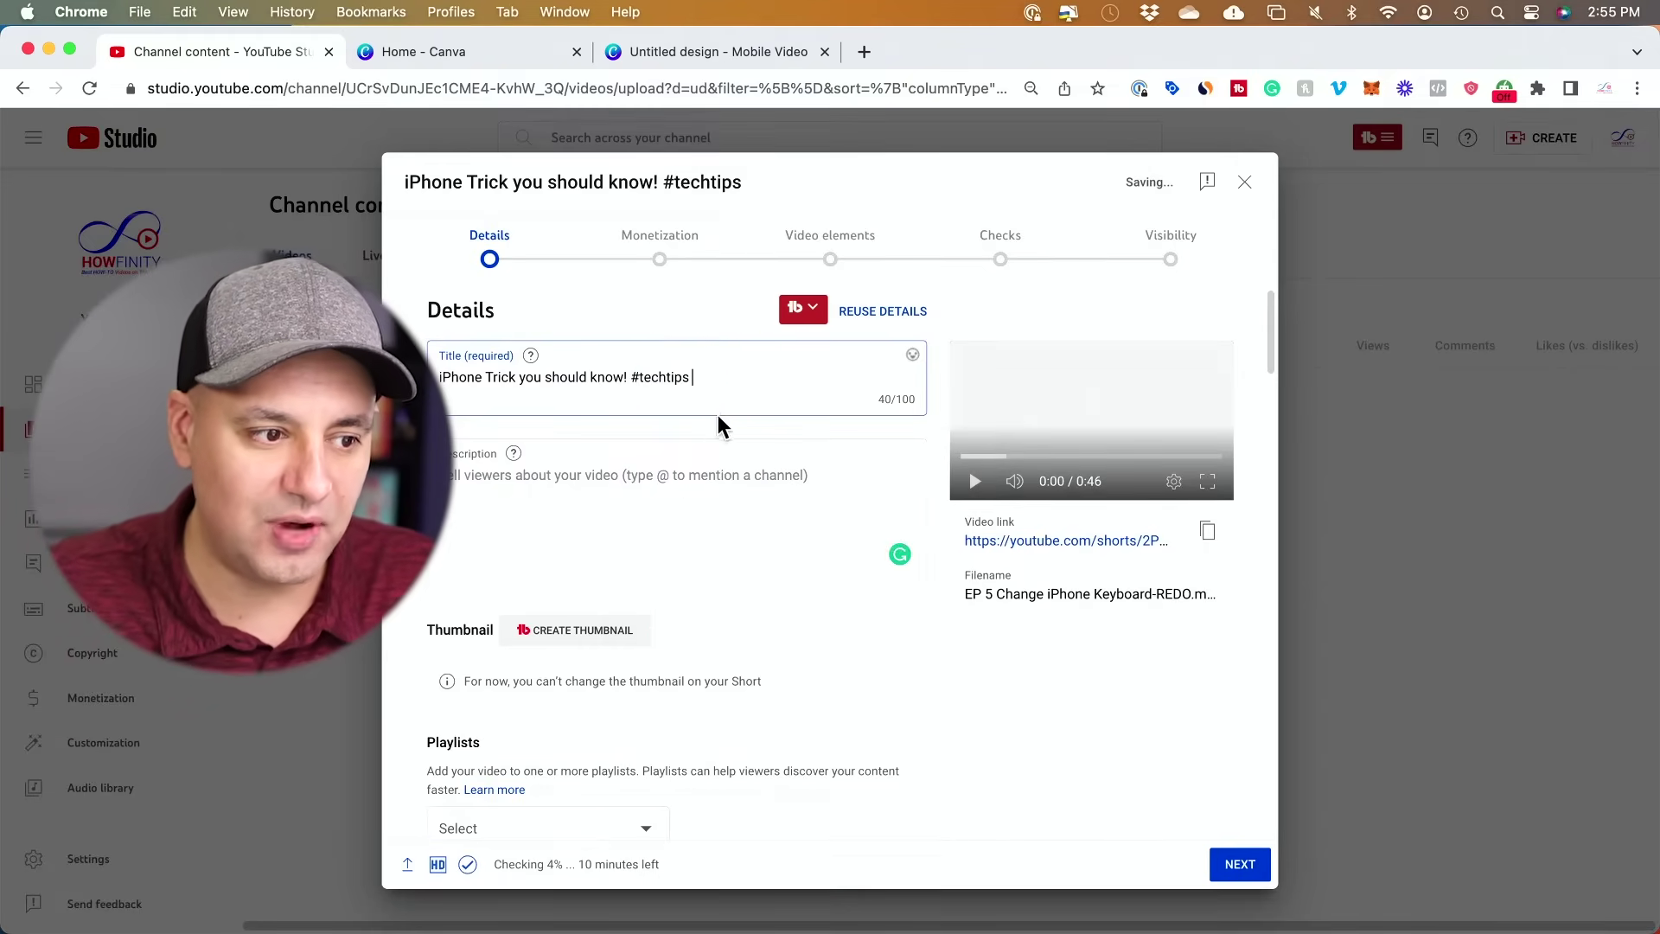
pyautogui.write('#iphone')
pyautogui.click(757, 409)
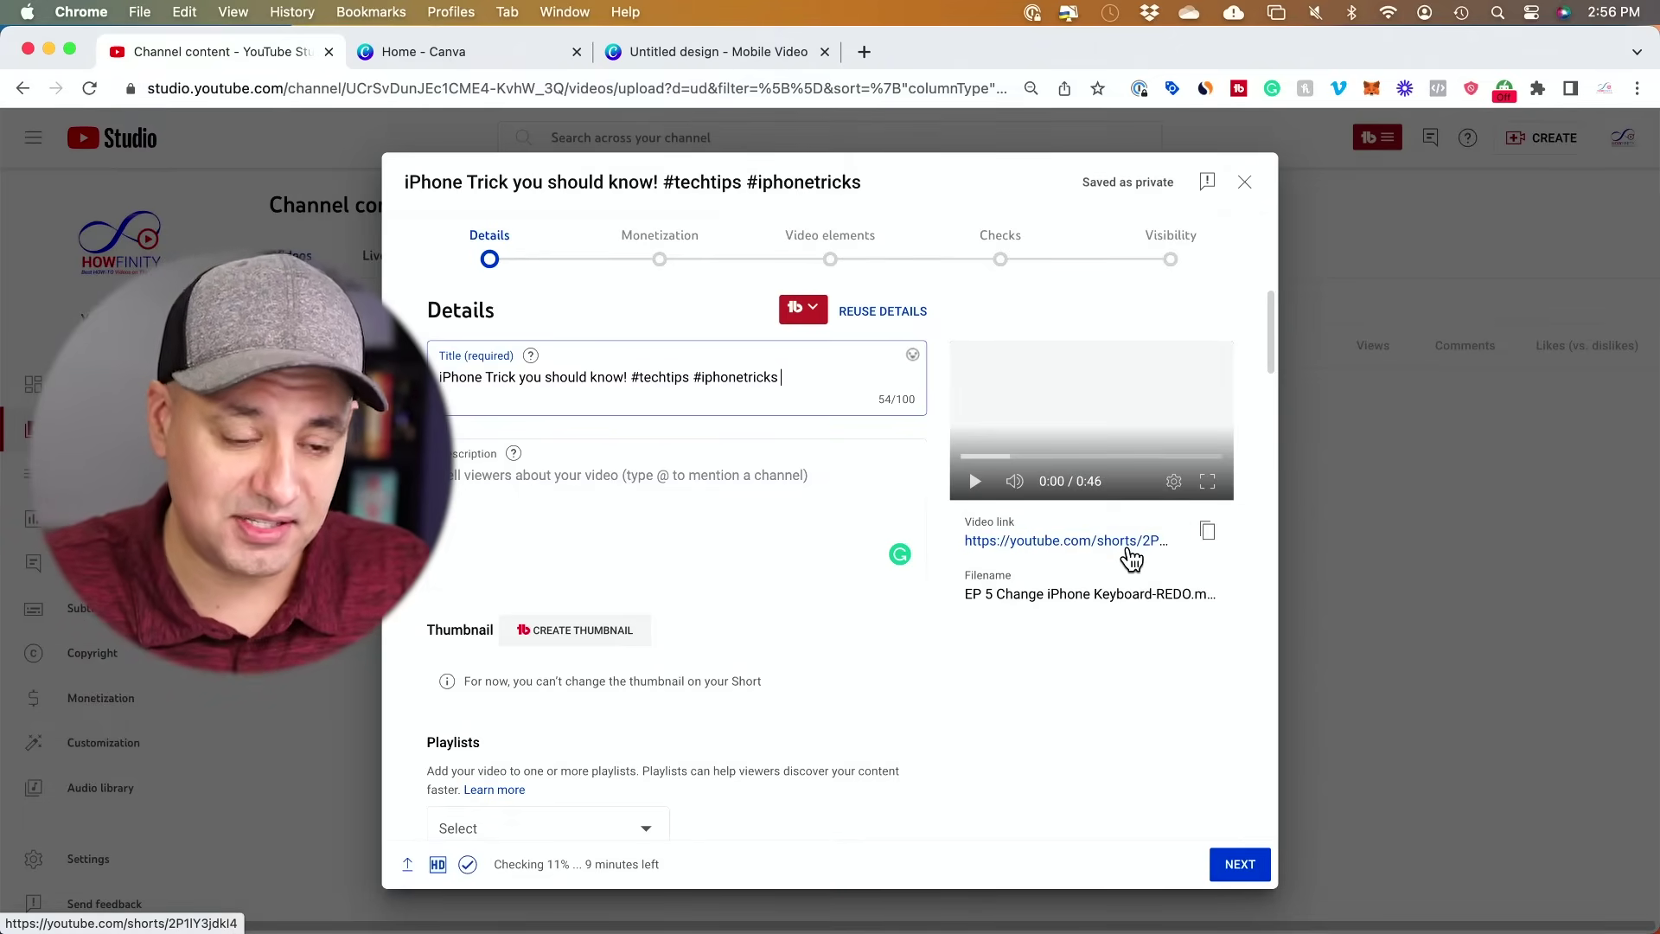
# - Review the Details settings, then continue to the Monetization step
pyautogui.scroll(-3, 722, 516)
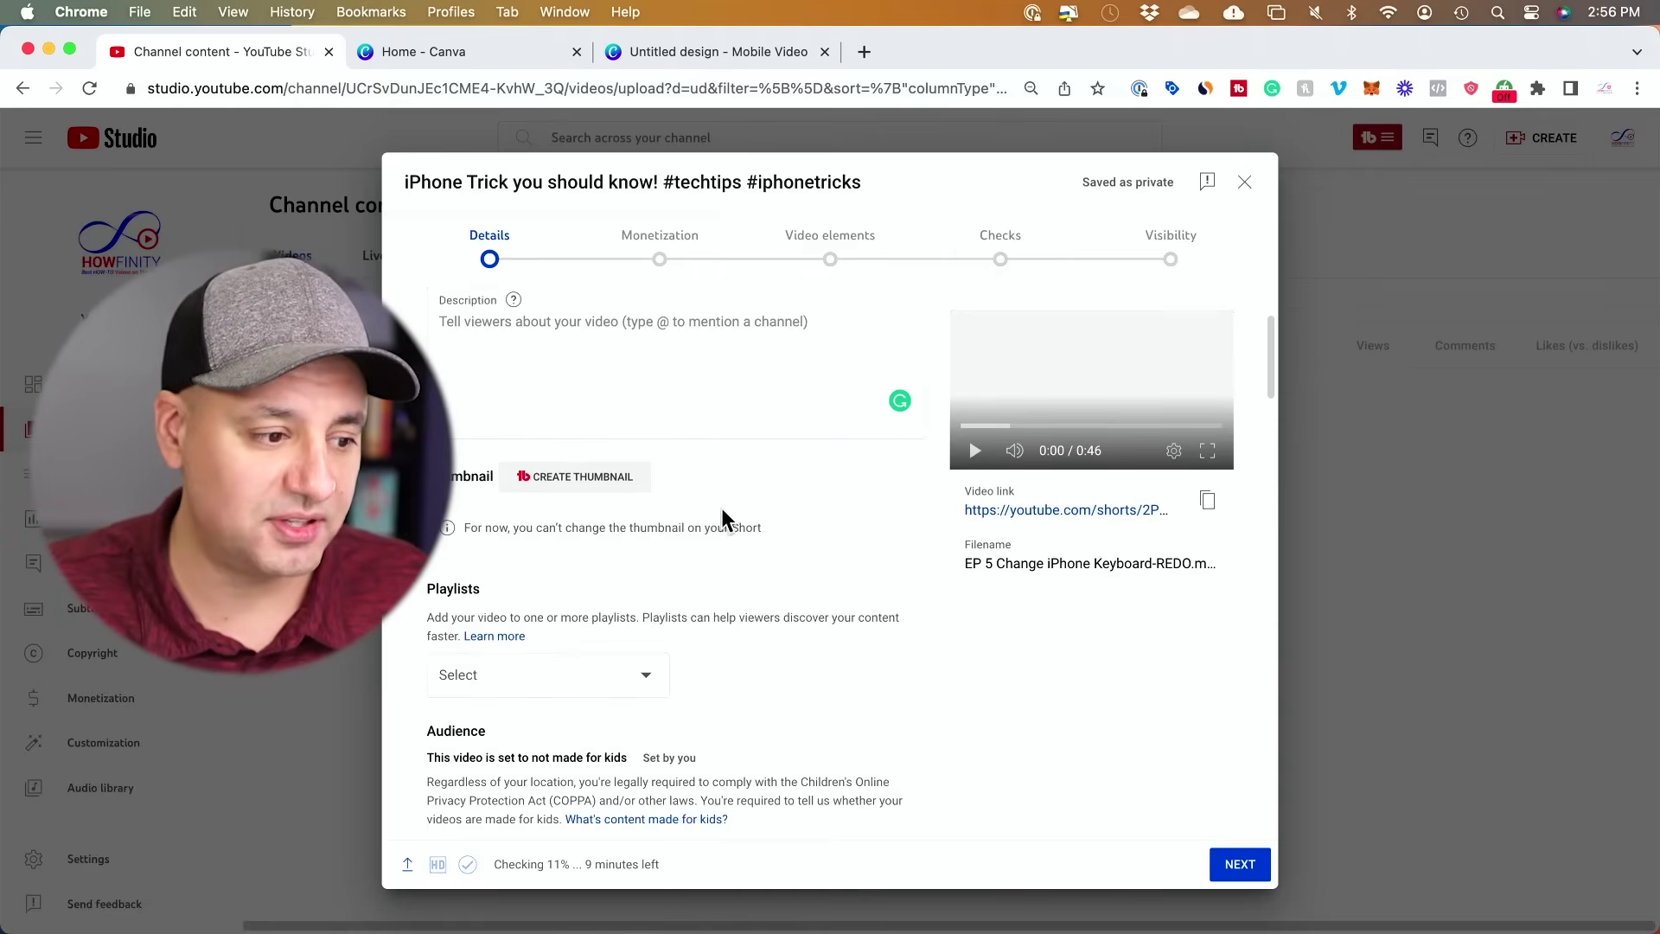
pyautogui.scroll(-2, 577, 590)
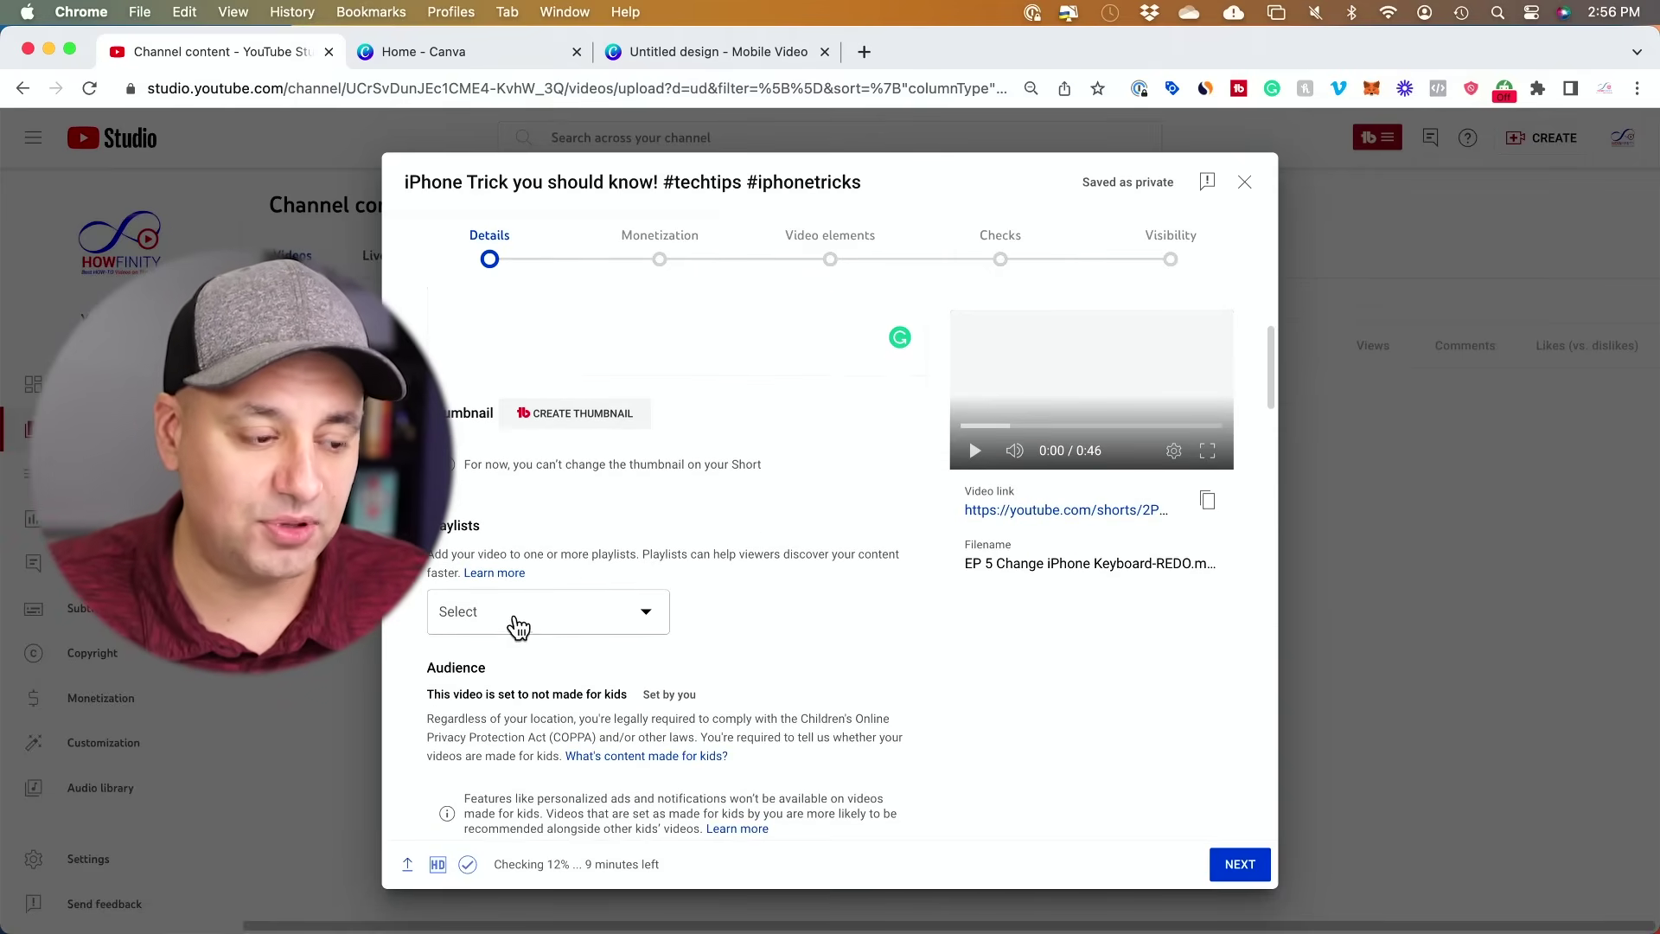
pyautogui.scroll(-5, 553, 597)
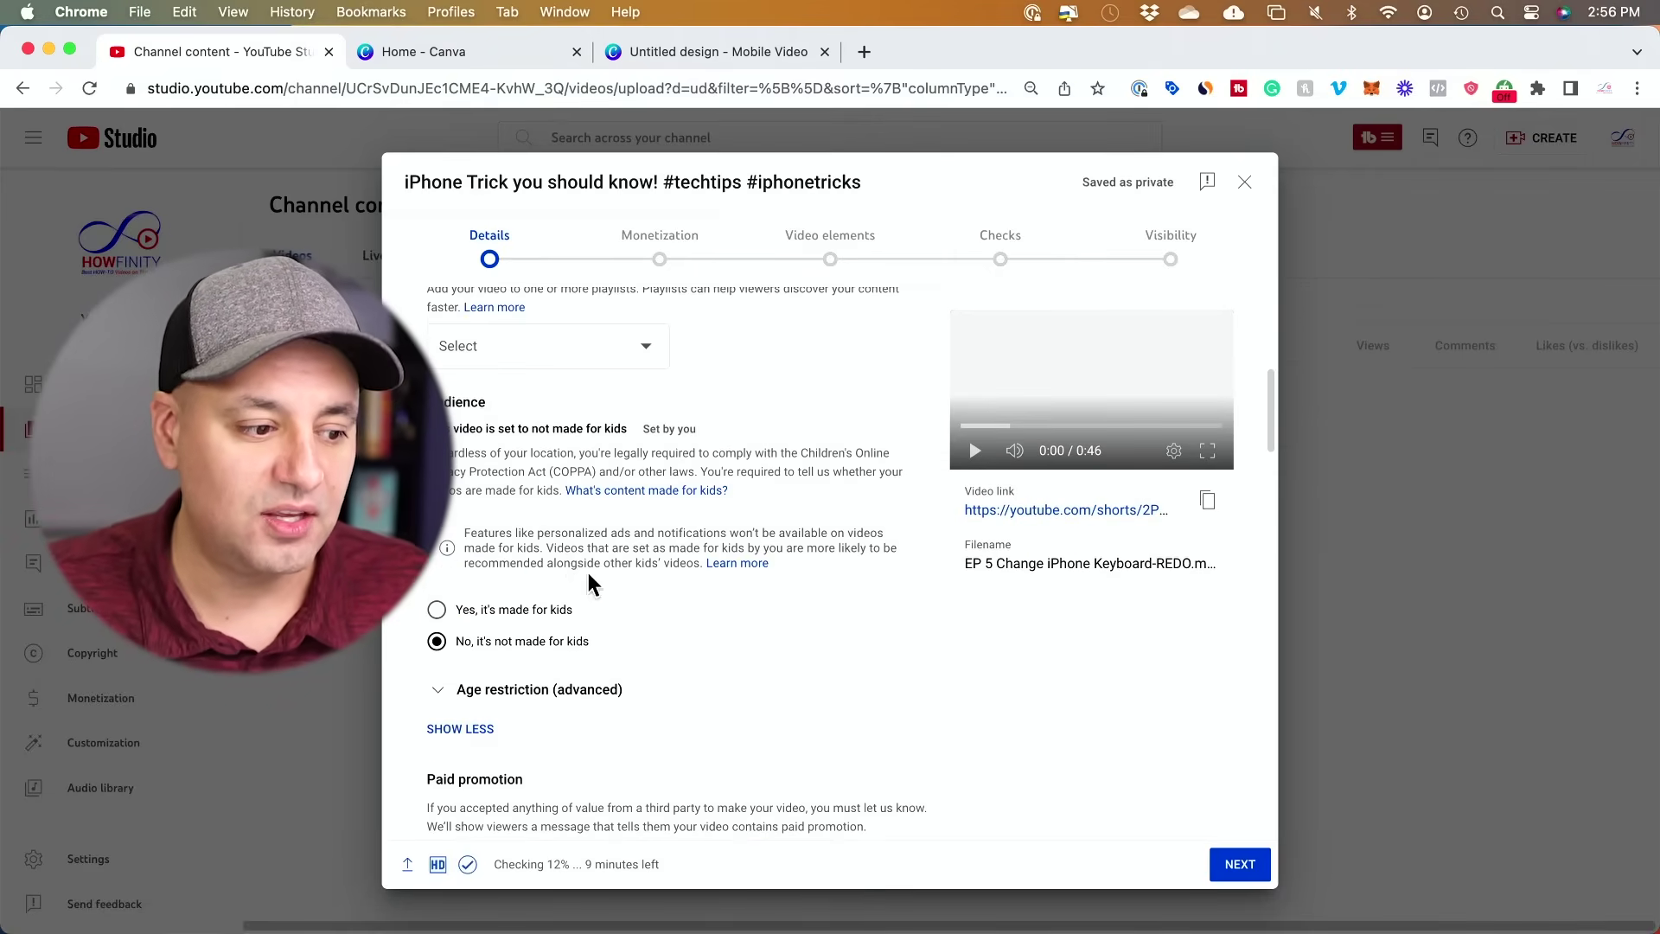
pyautogui.scroll(-2, 520, 580)
pyautogui.scroll(-5, 550, 540)
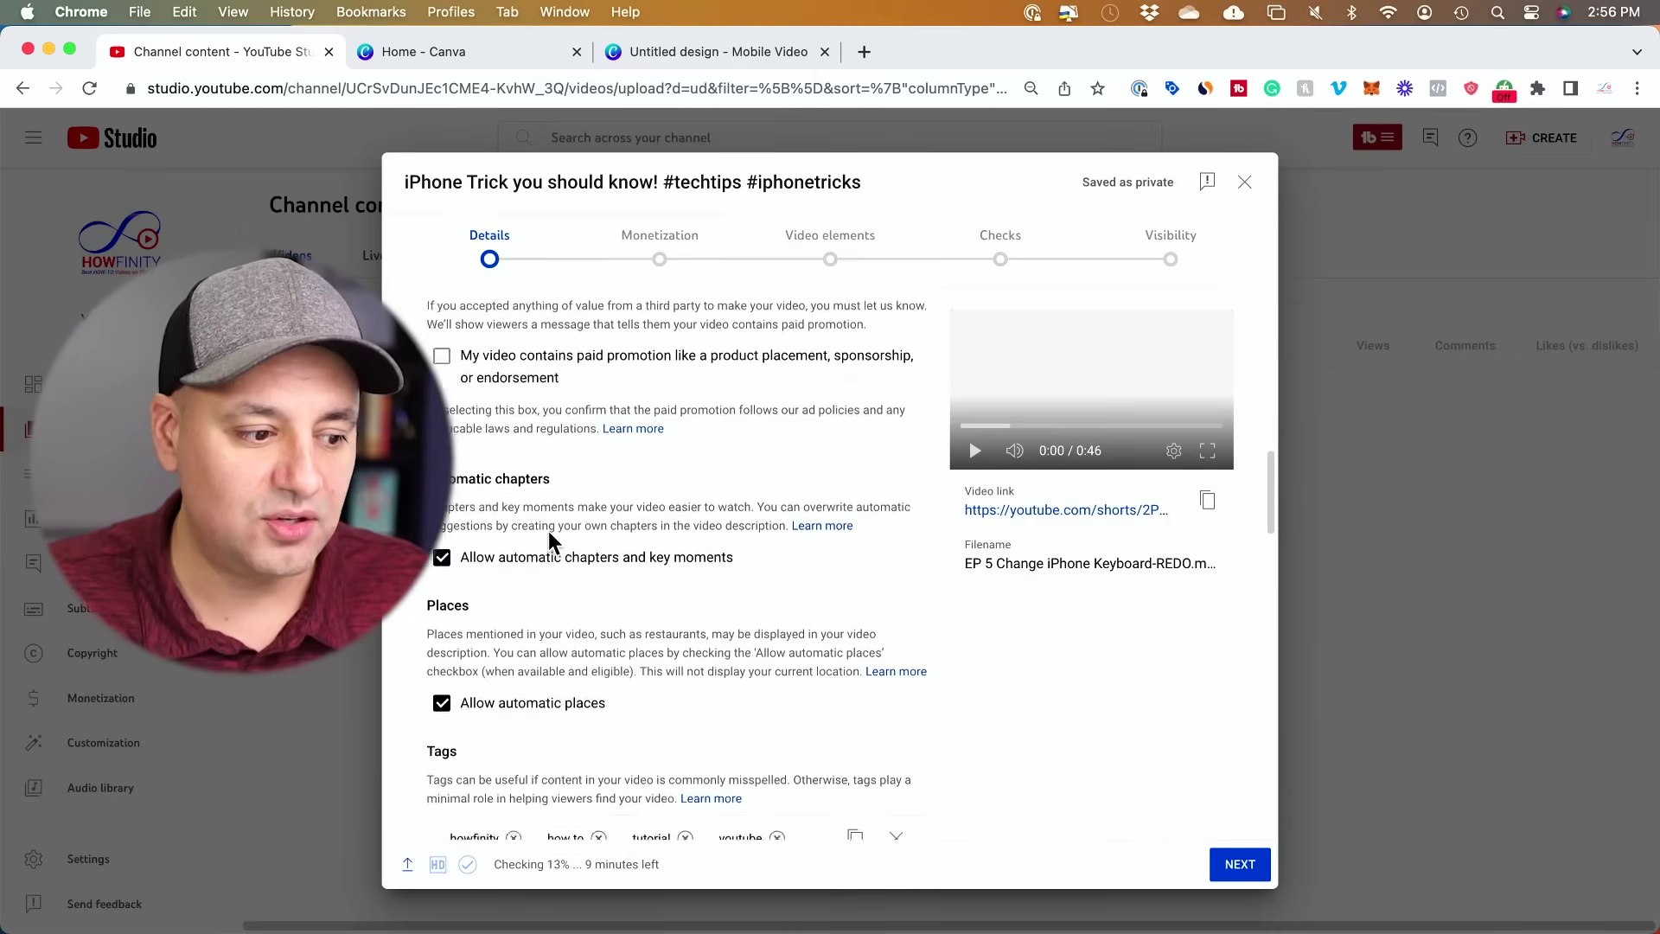
pyautogui.scroll(-5, 551, 541)
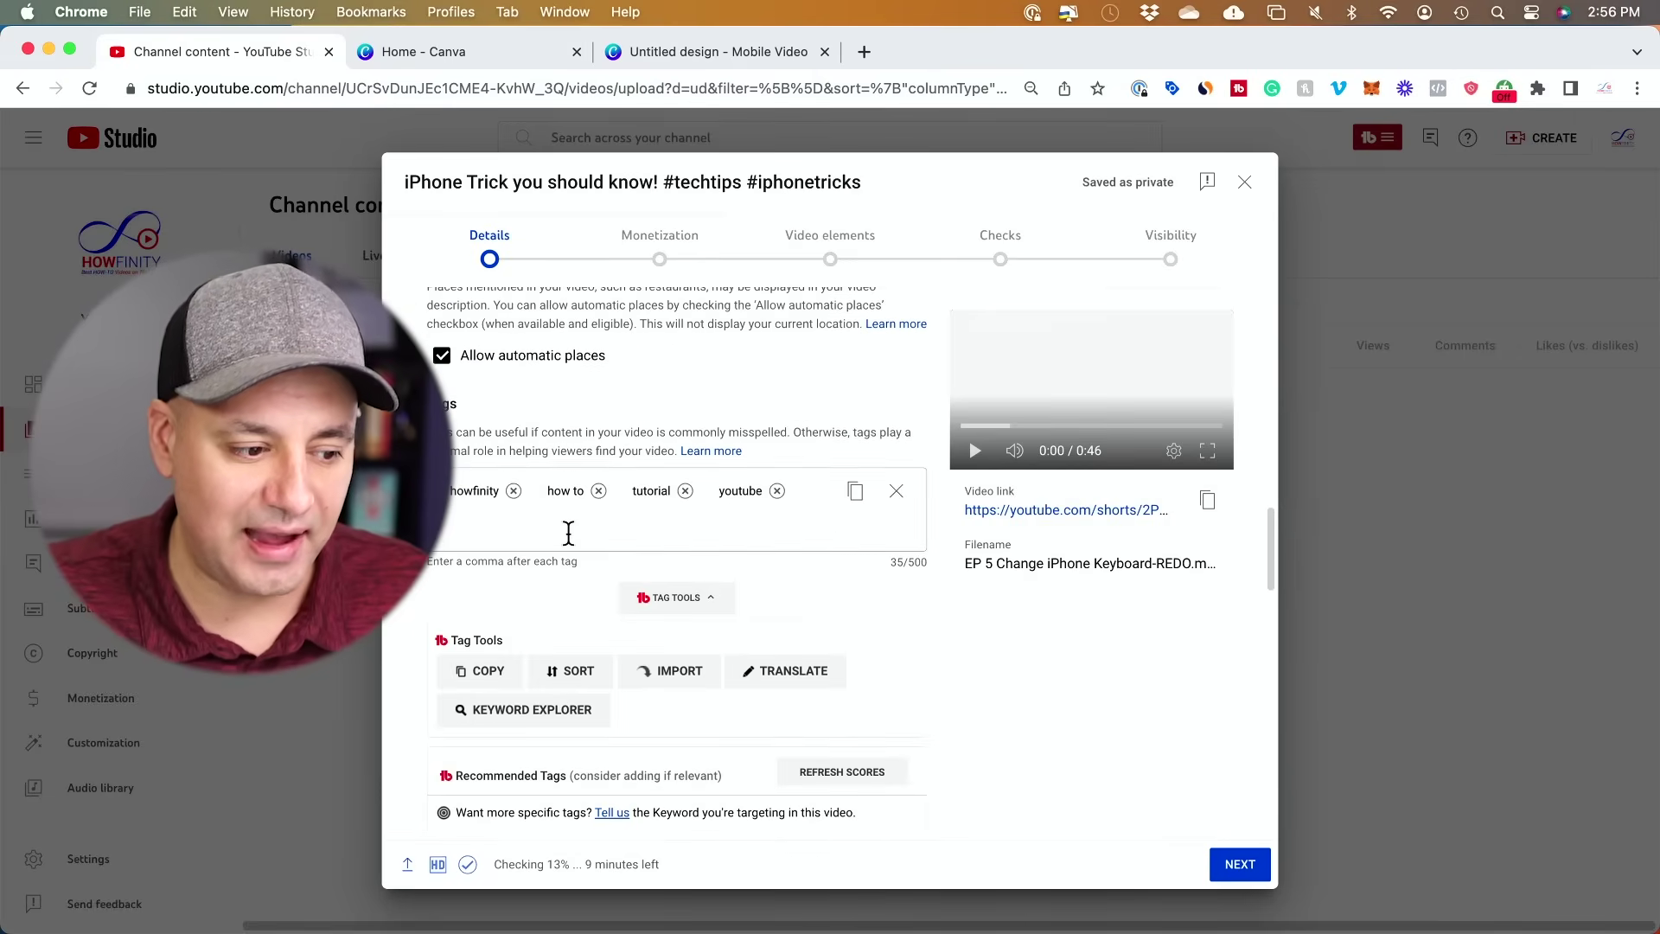
pyautogui.scroll(-4, 569, 533)
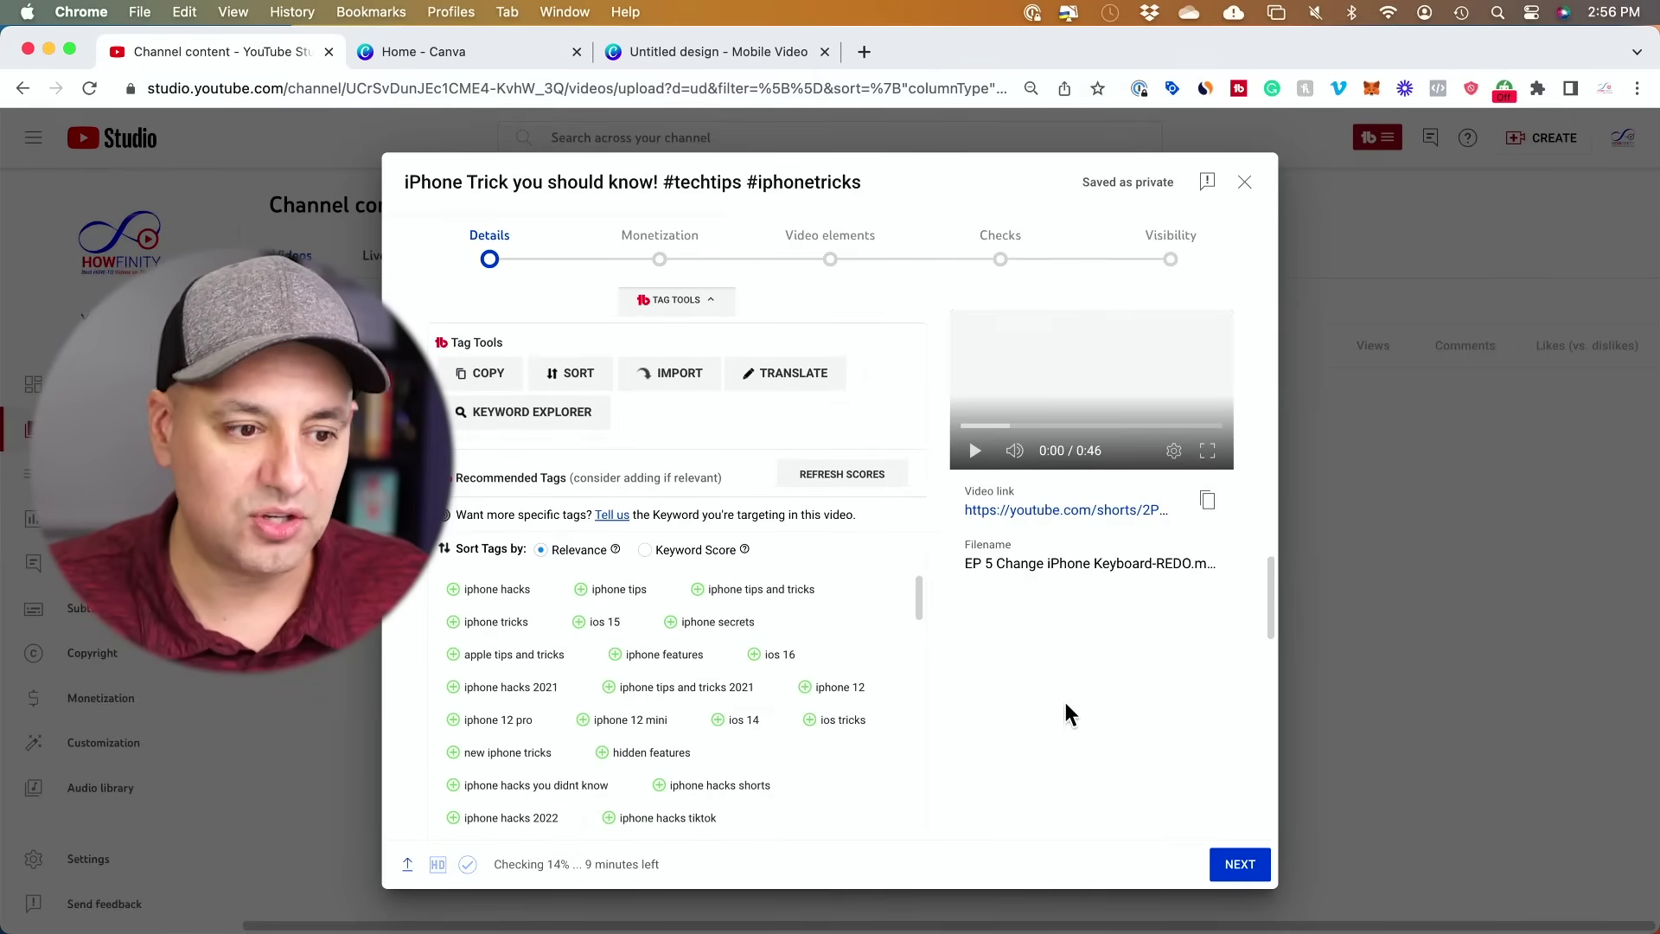
pyautogui.scroll(10, 1064, 702)
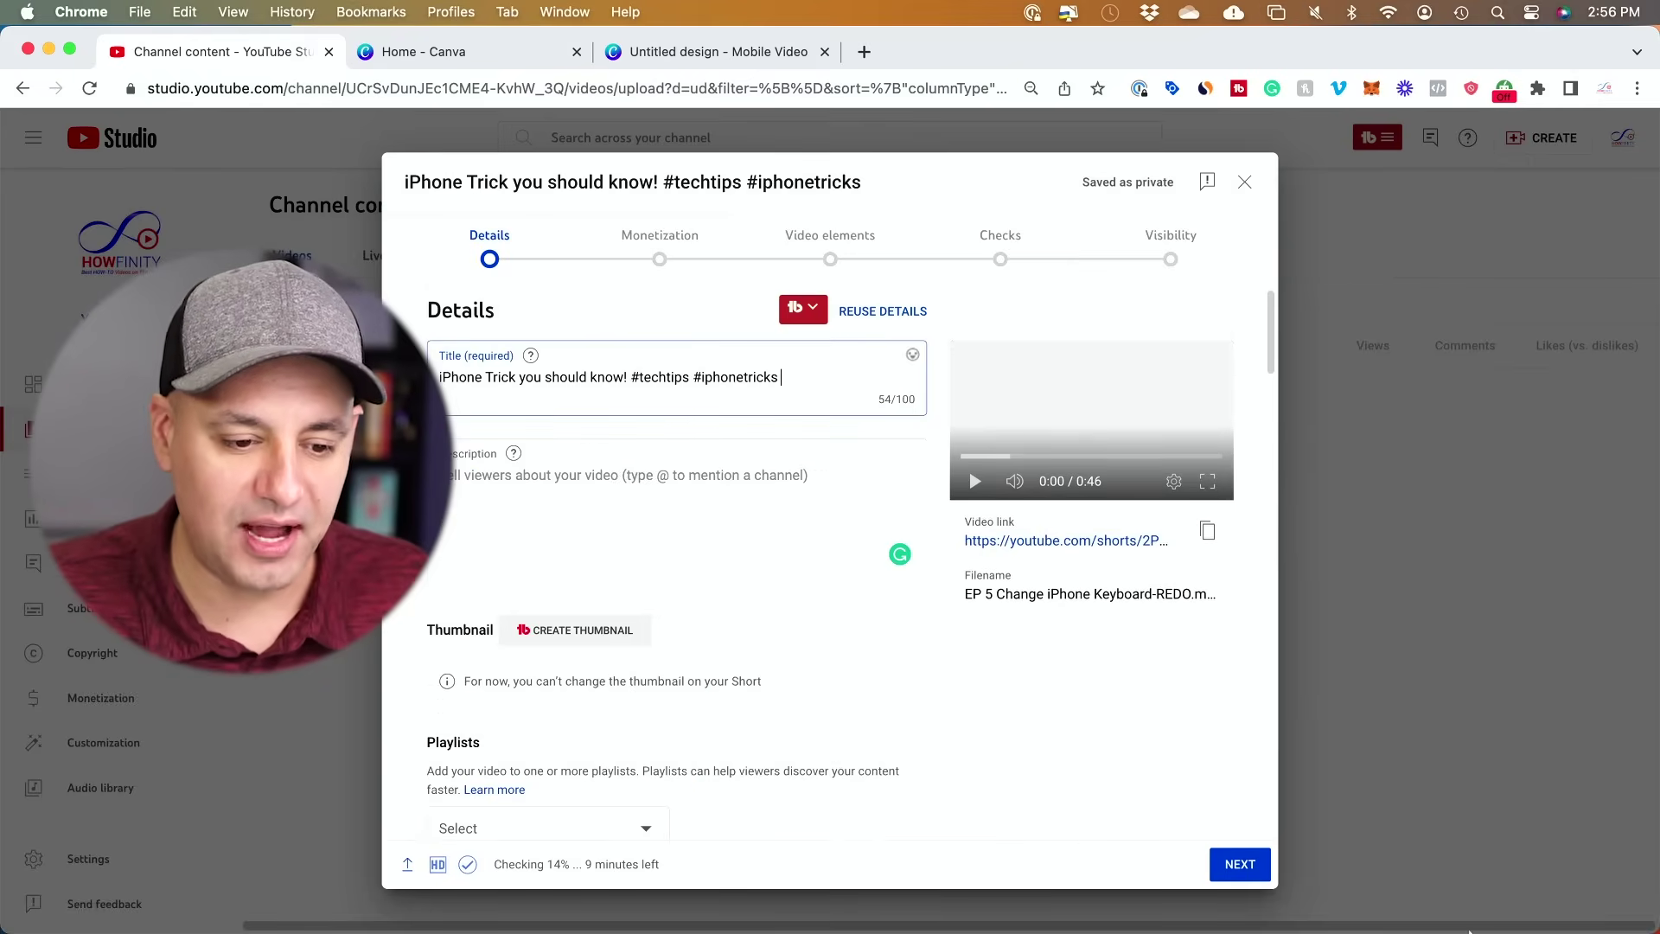
pyautogui.click(1241, 865)
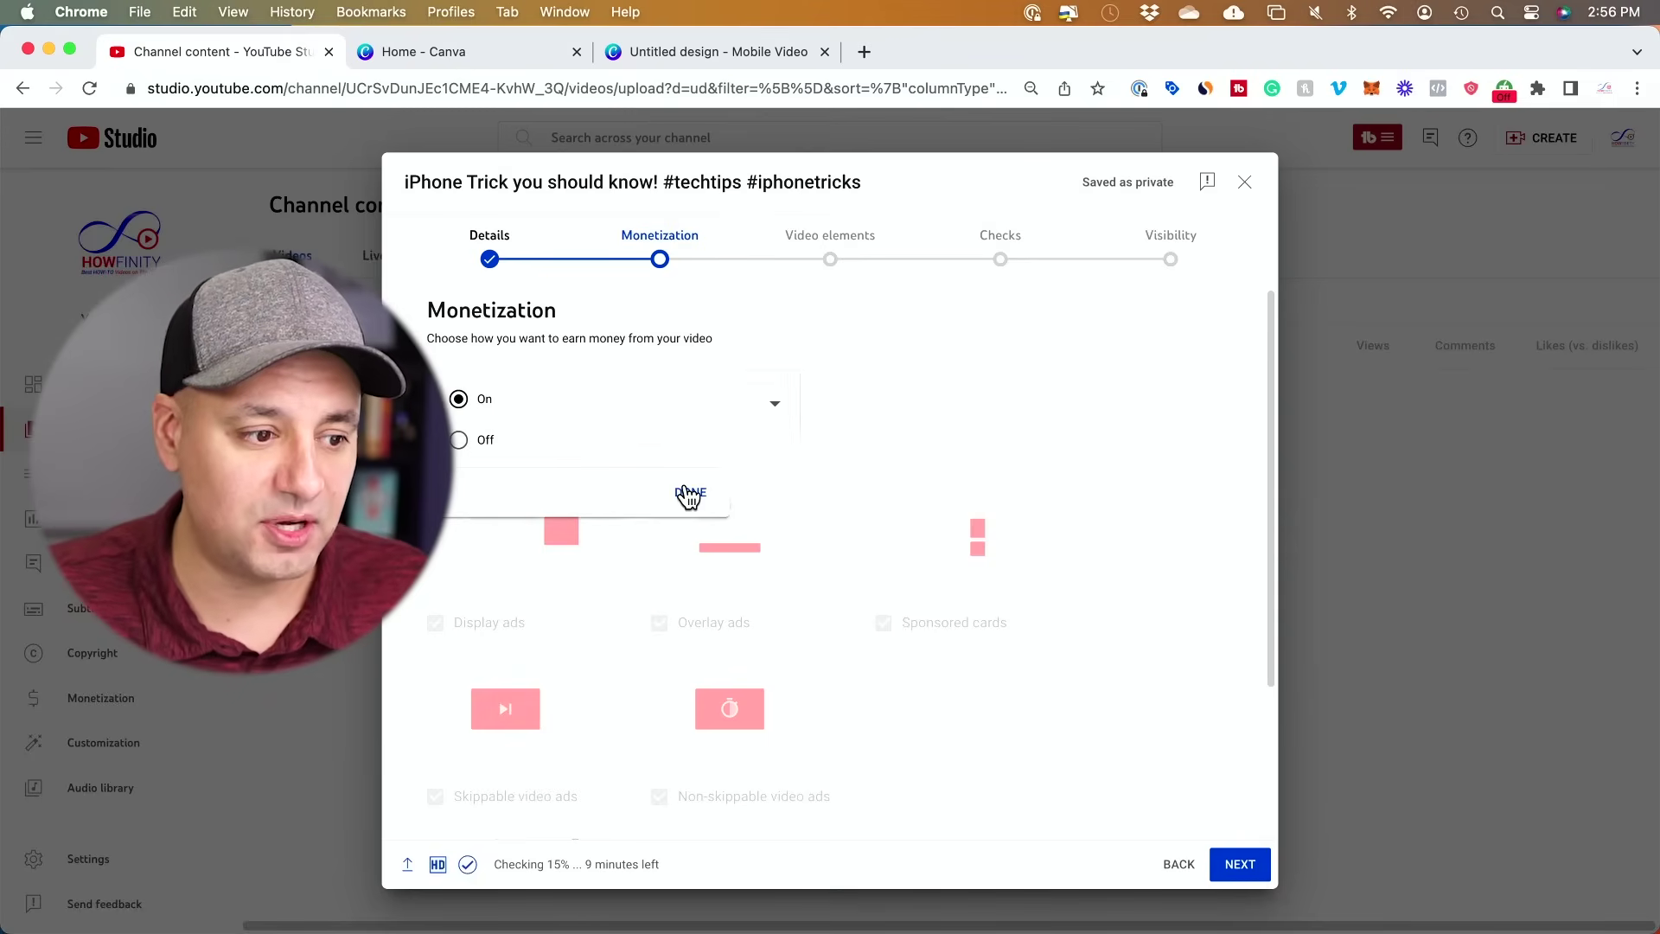
# - Advance past Monetization, Video elements and Checks to the Visibility step
pyautogui.scroll(-3, 816, 547)
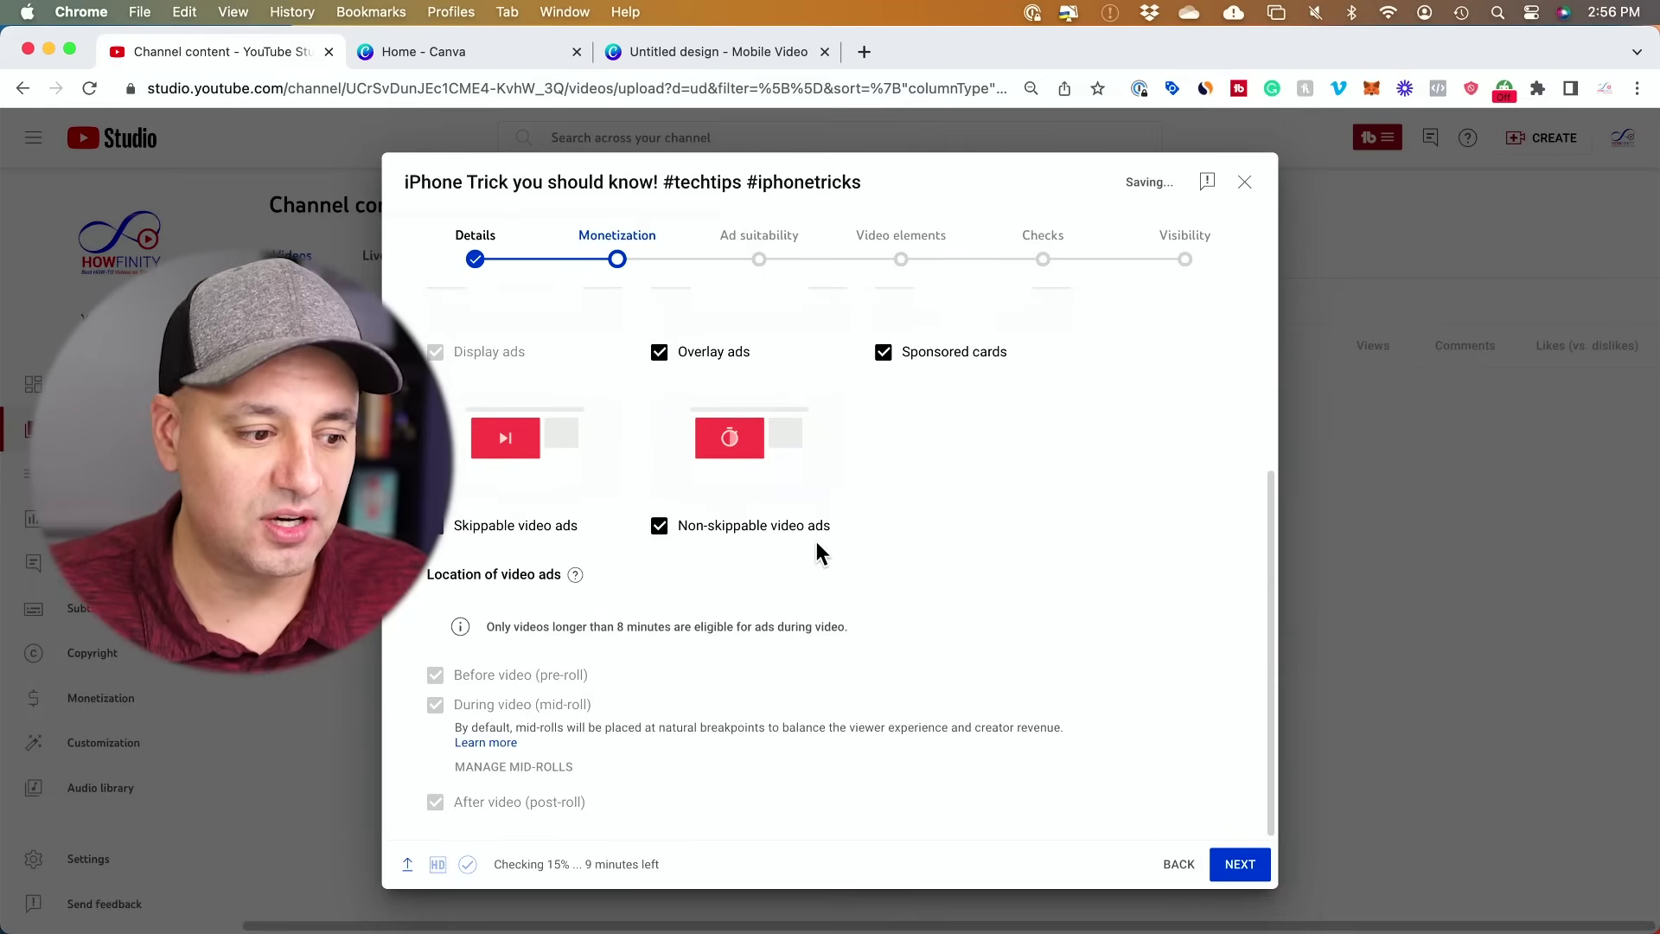
pyautogui.click(1239, 865)
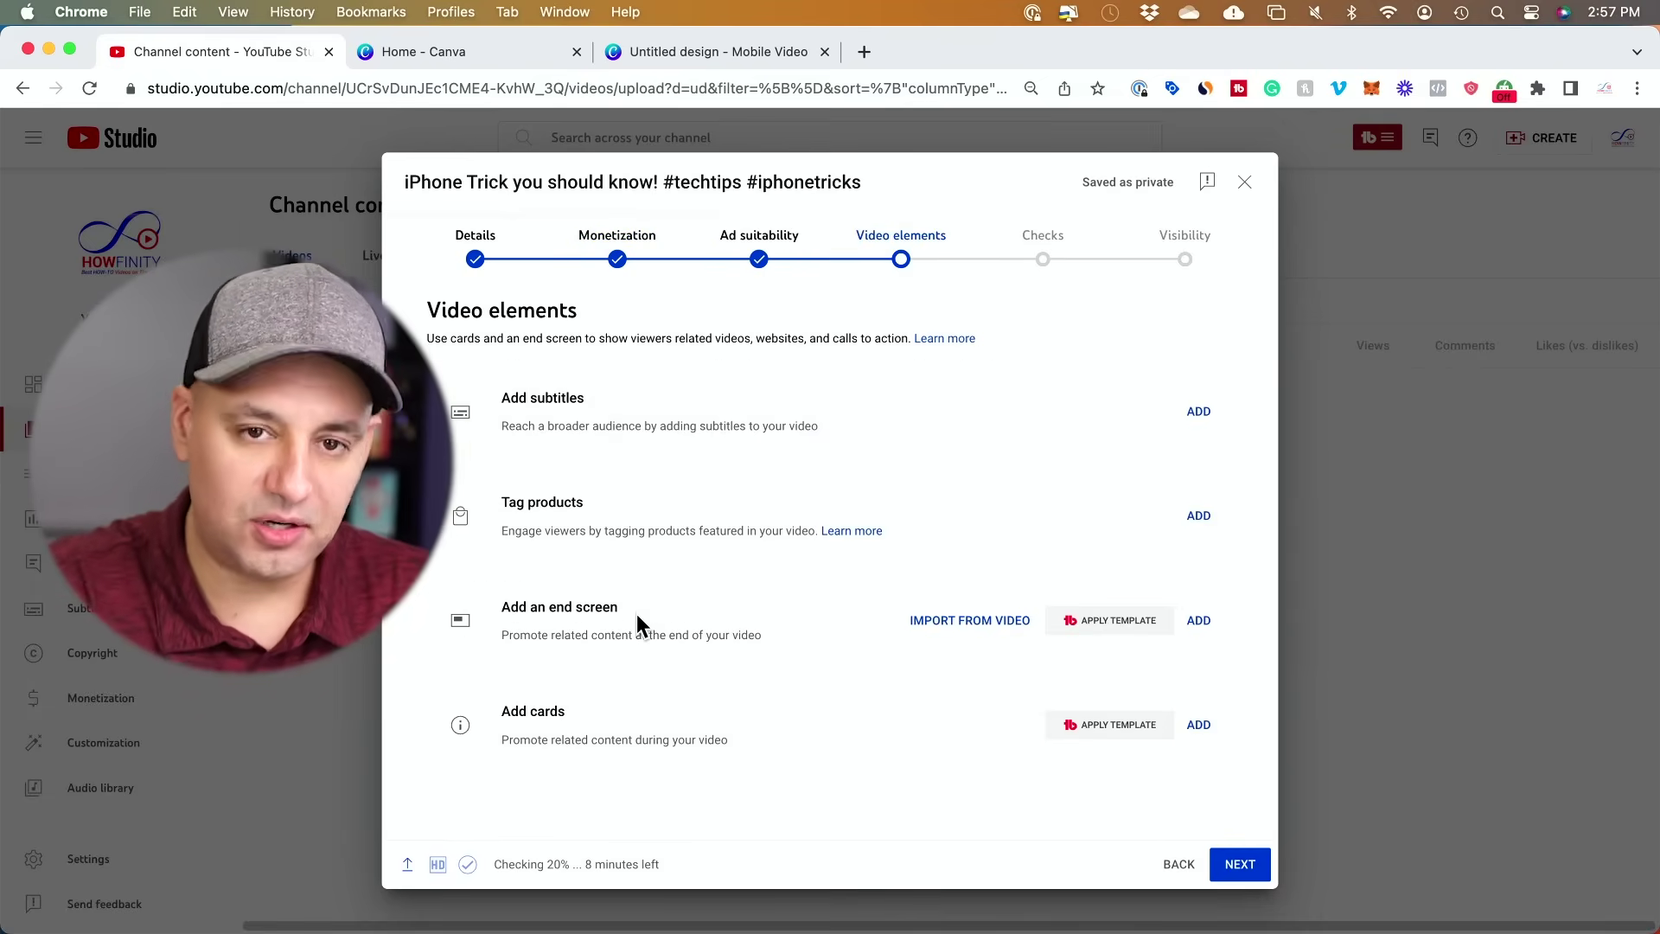
pyautogui.click(1240, 866)
pyautogui.click(1240, 865)
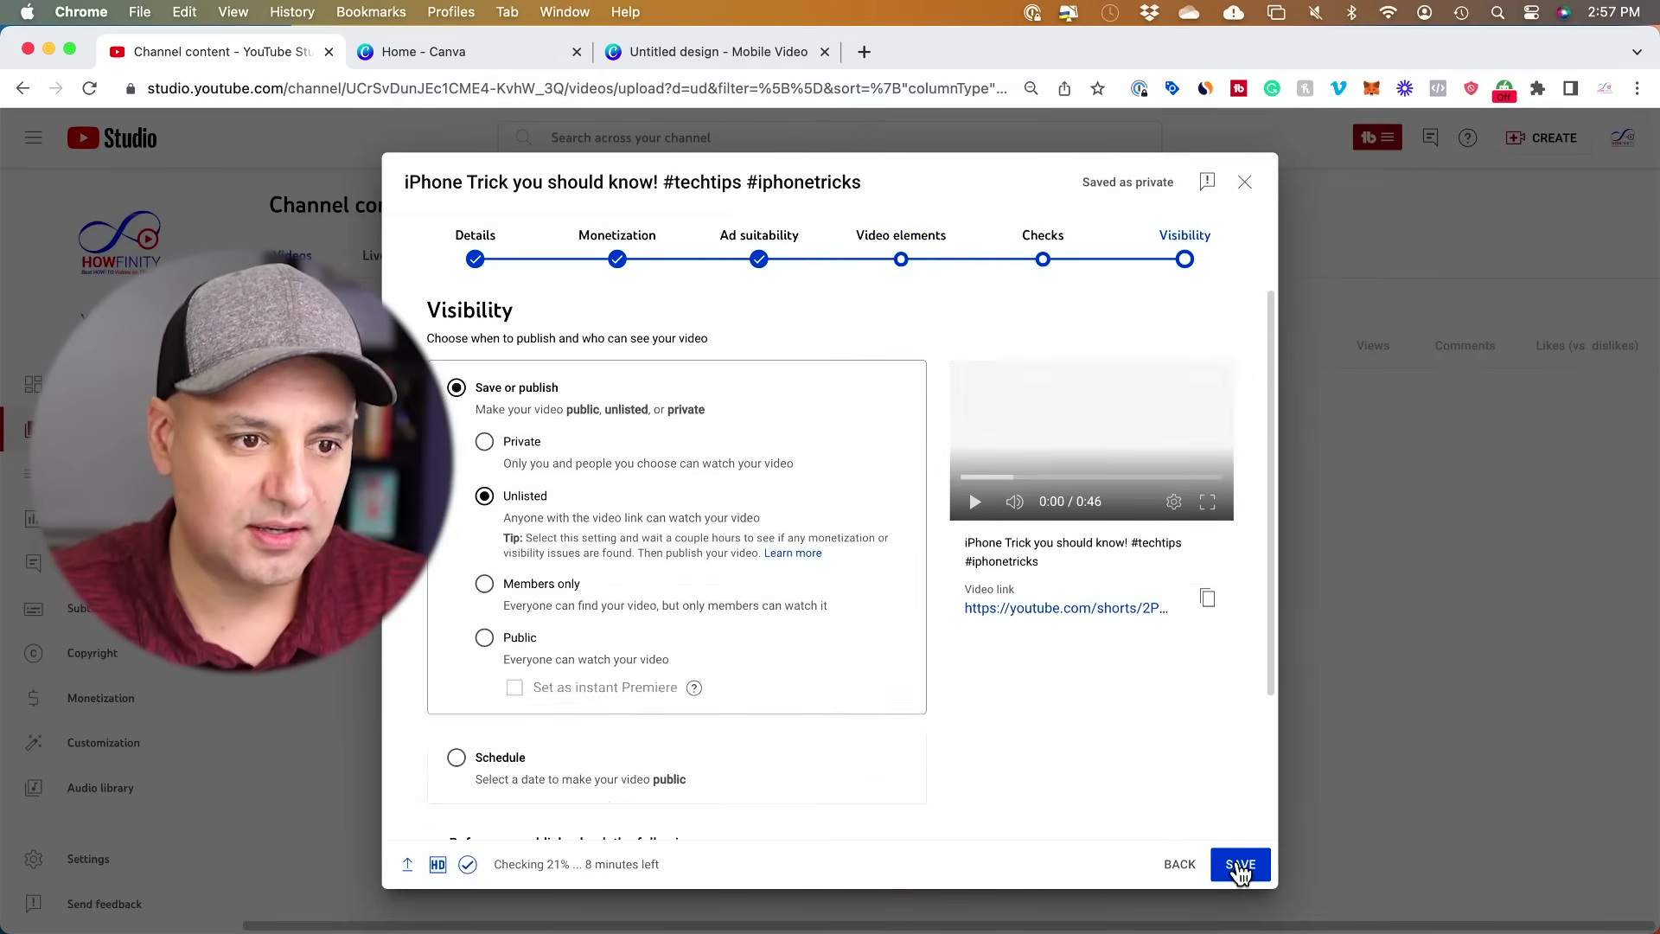
# - Set visibility to Public and publish the Short
pyautogui.click(492, 738)
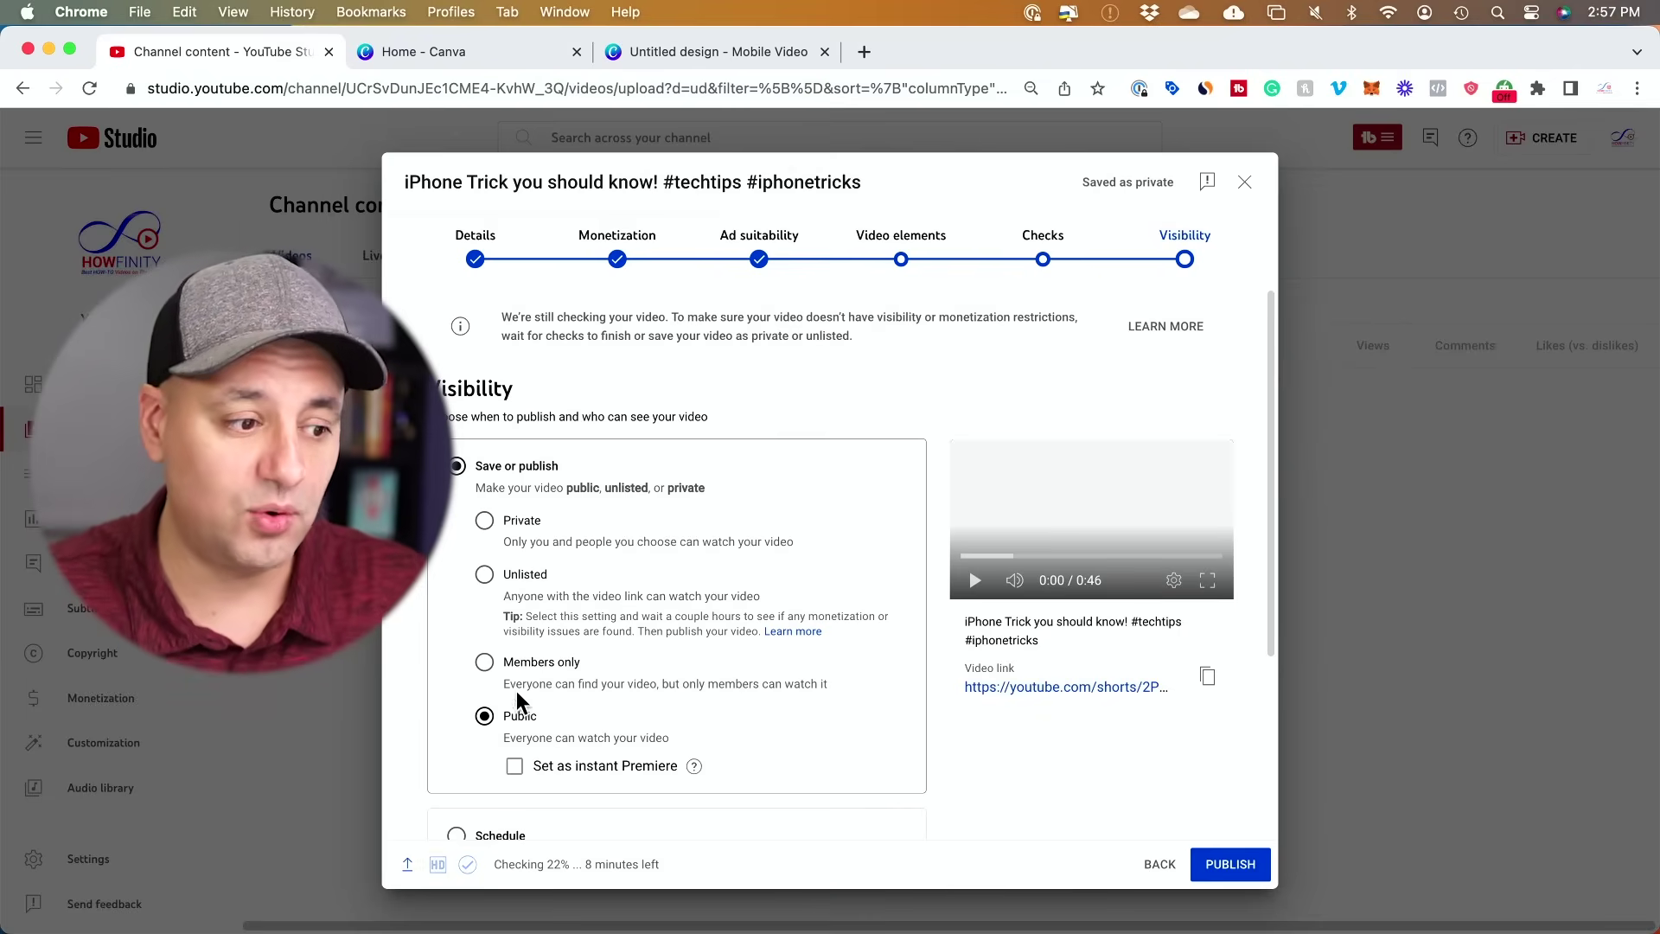
pyautogui.scroll(-5, 851, 620)
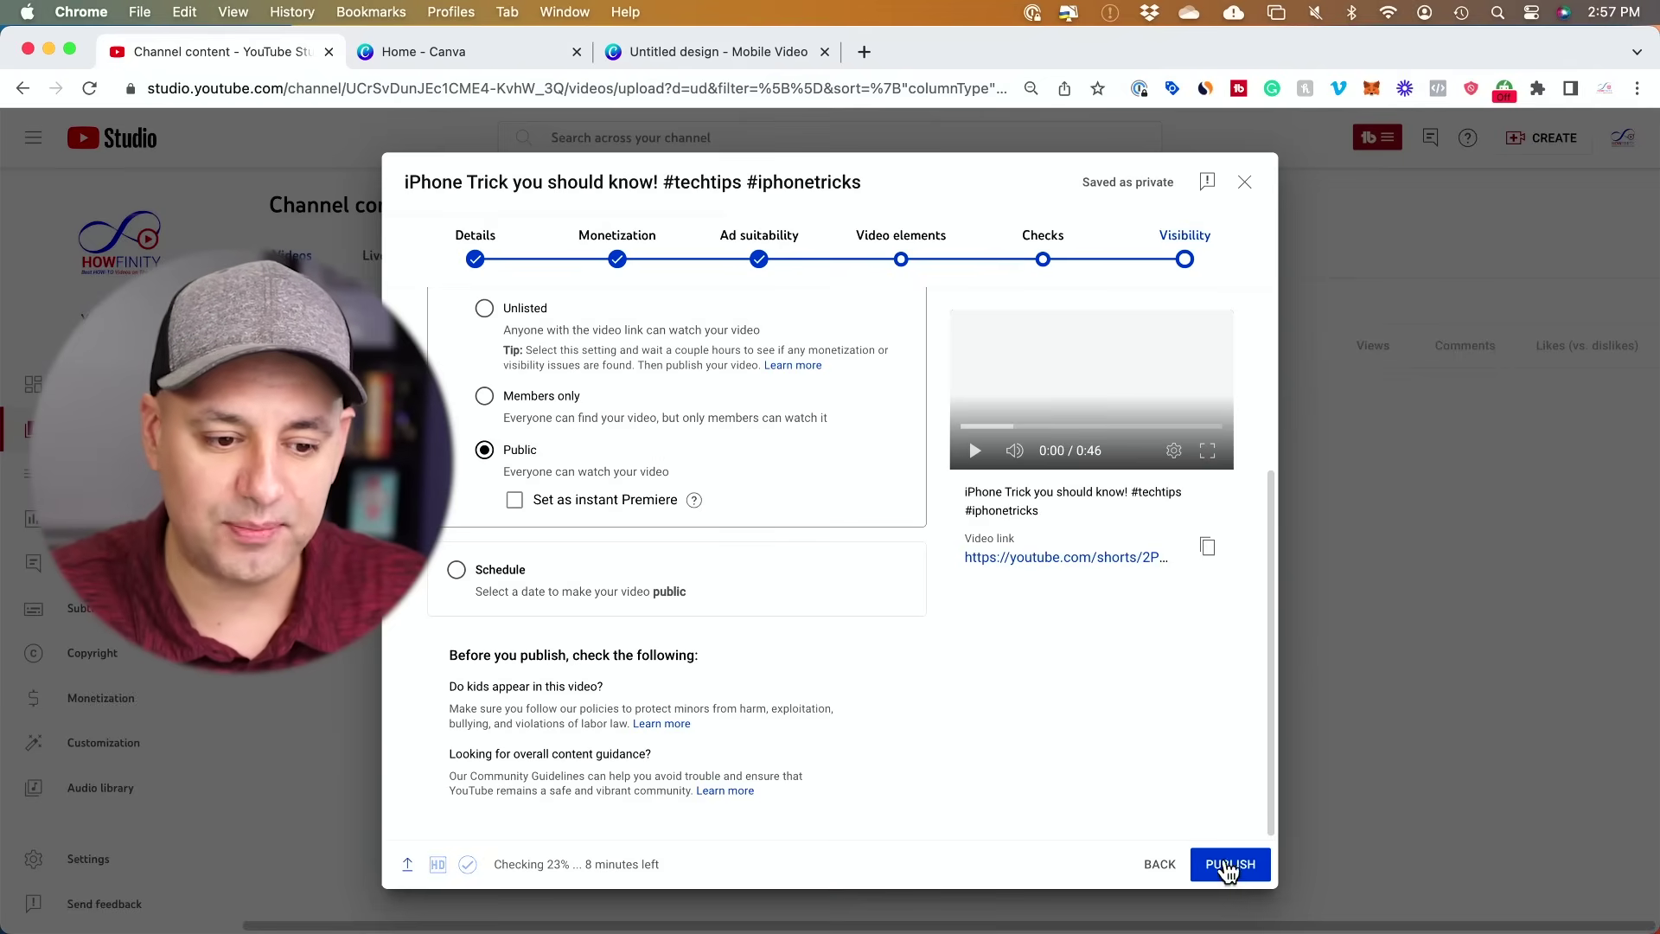
pyautogui.click(1229, 866)
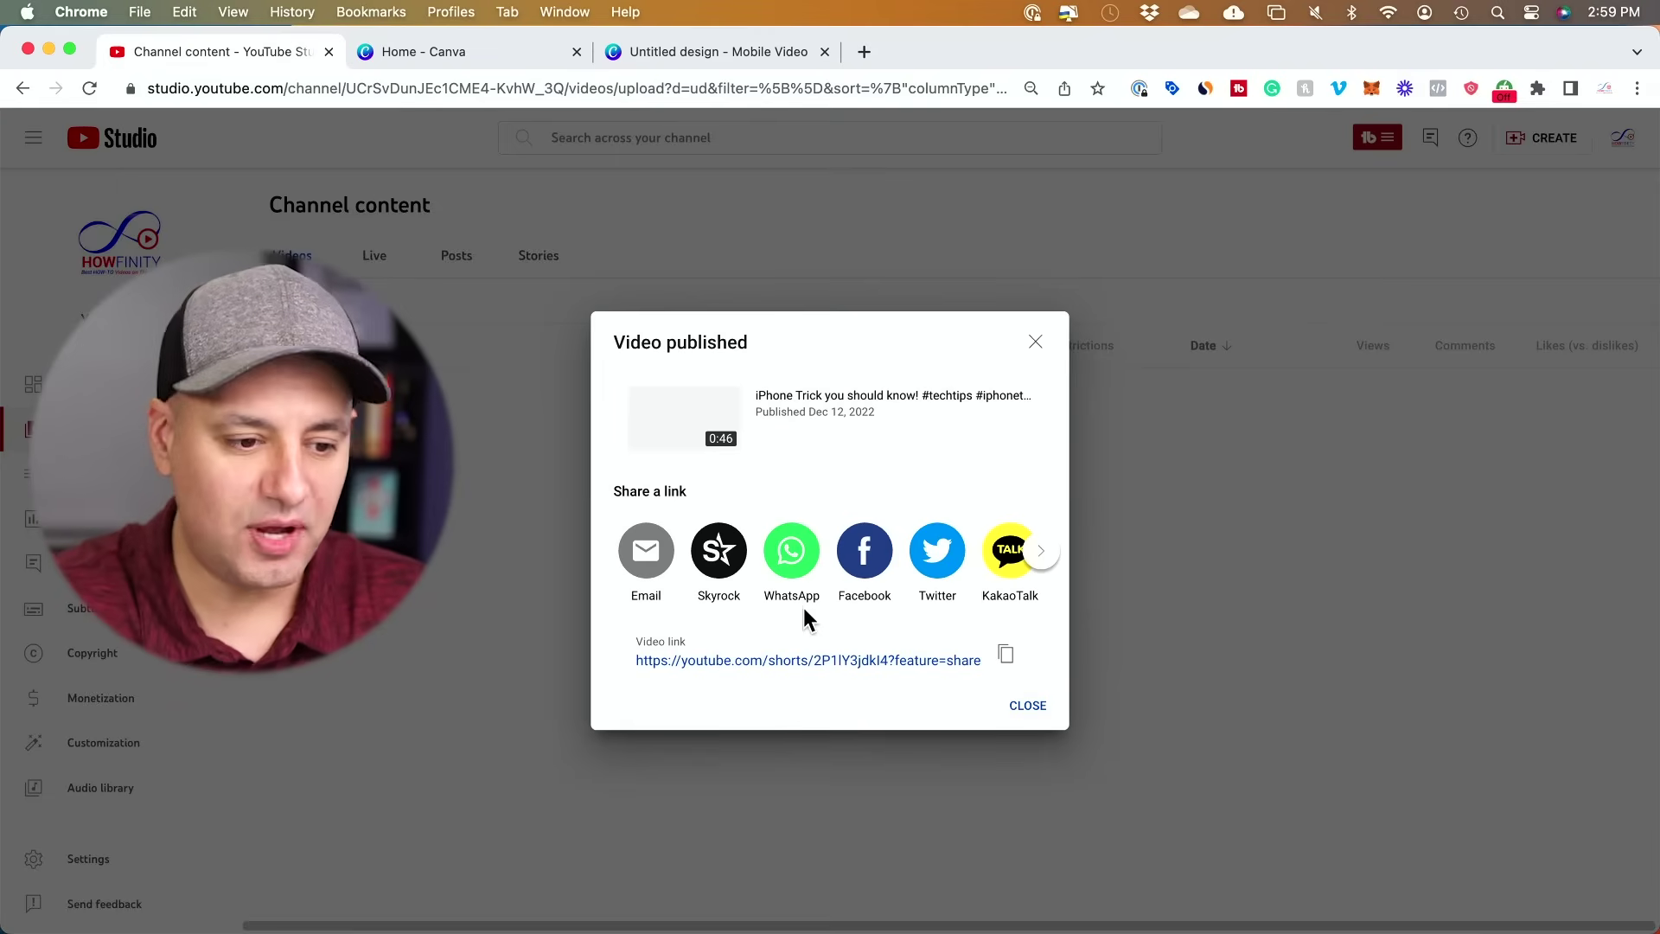
# - Dismiss the Video published dialog and like the new Short on YouTube
pyautogui.click(1029, 708)
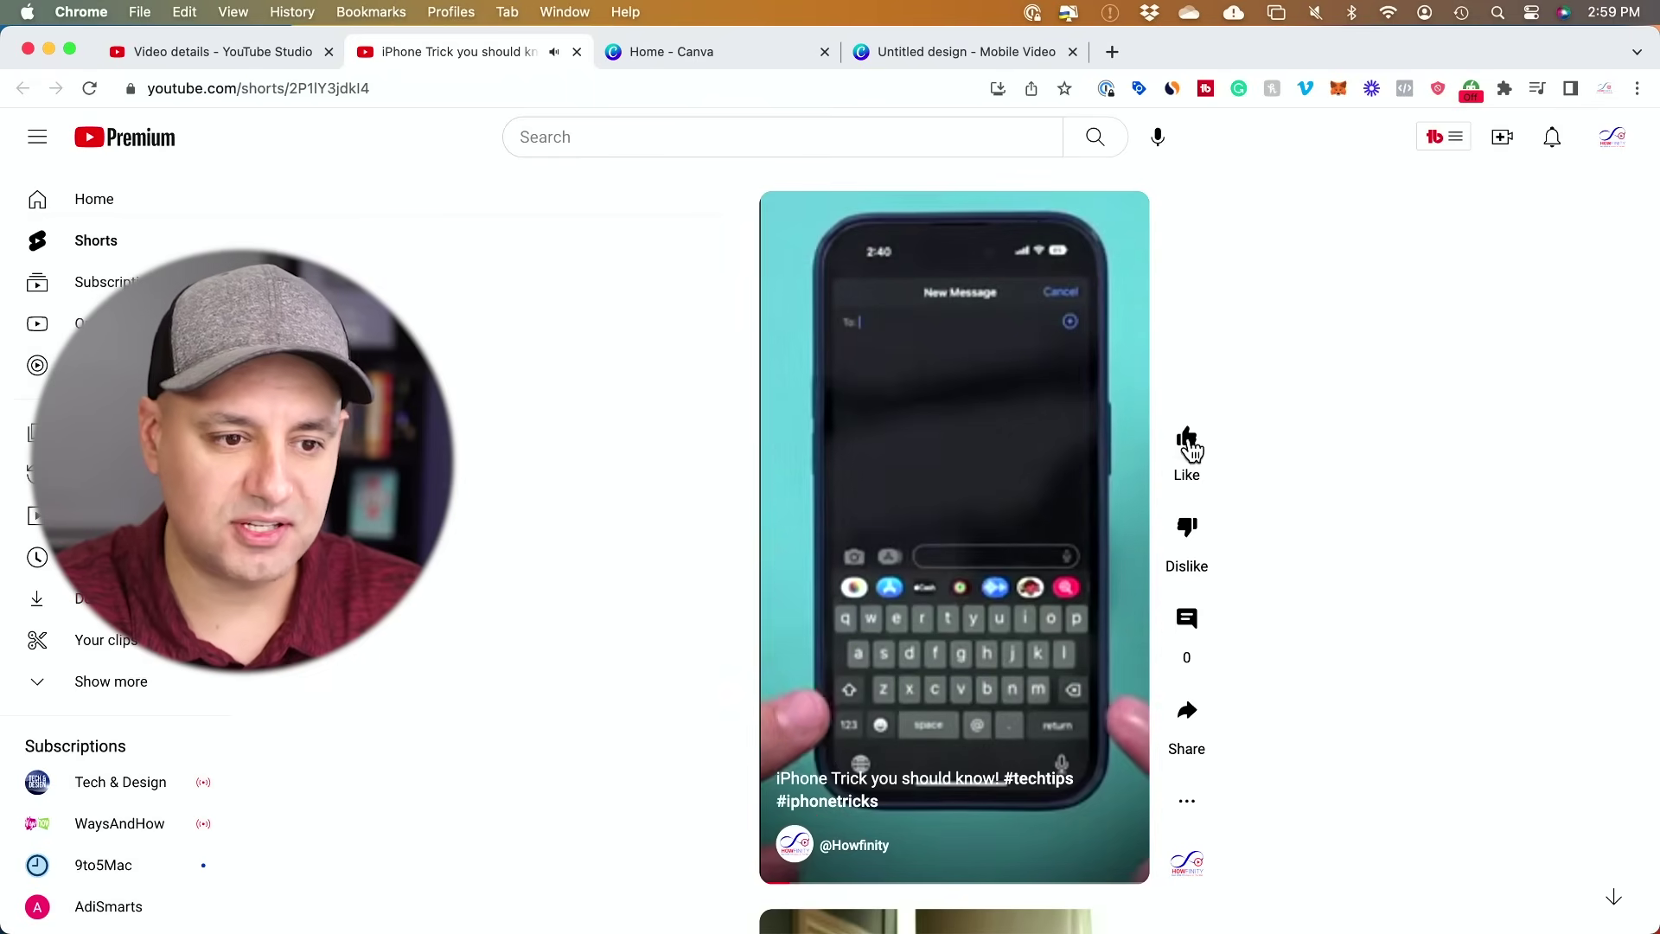
pyautogui.click(1189, 444)
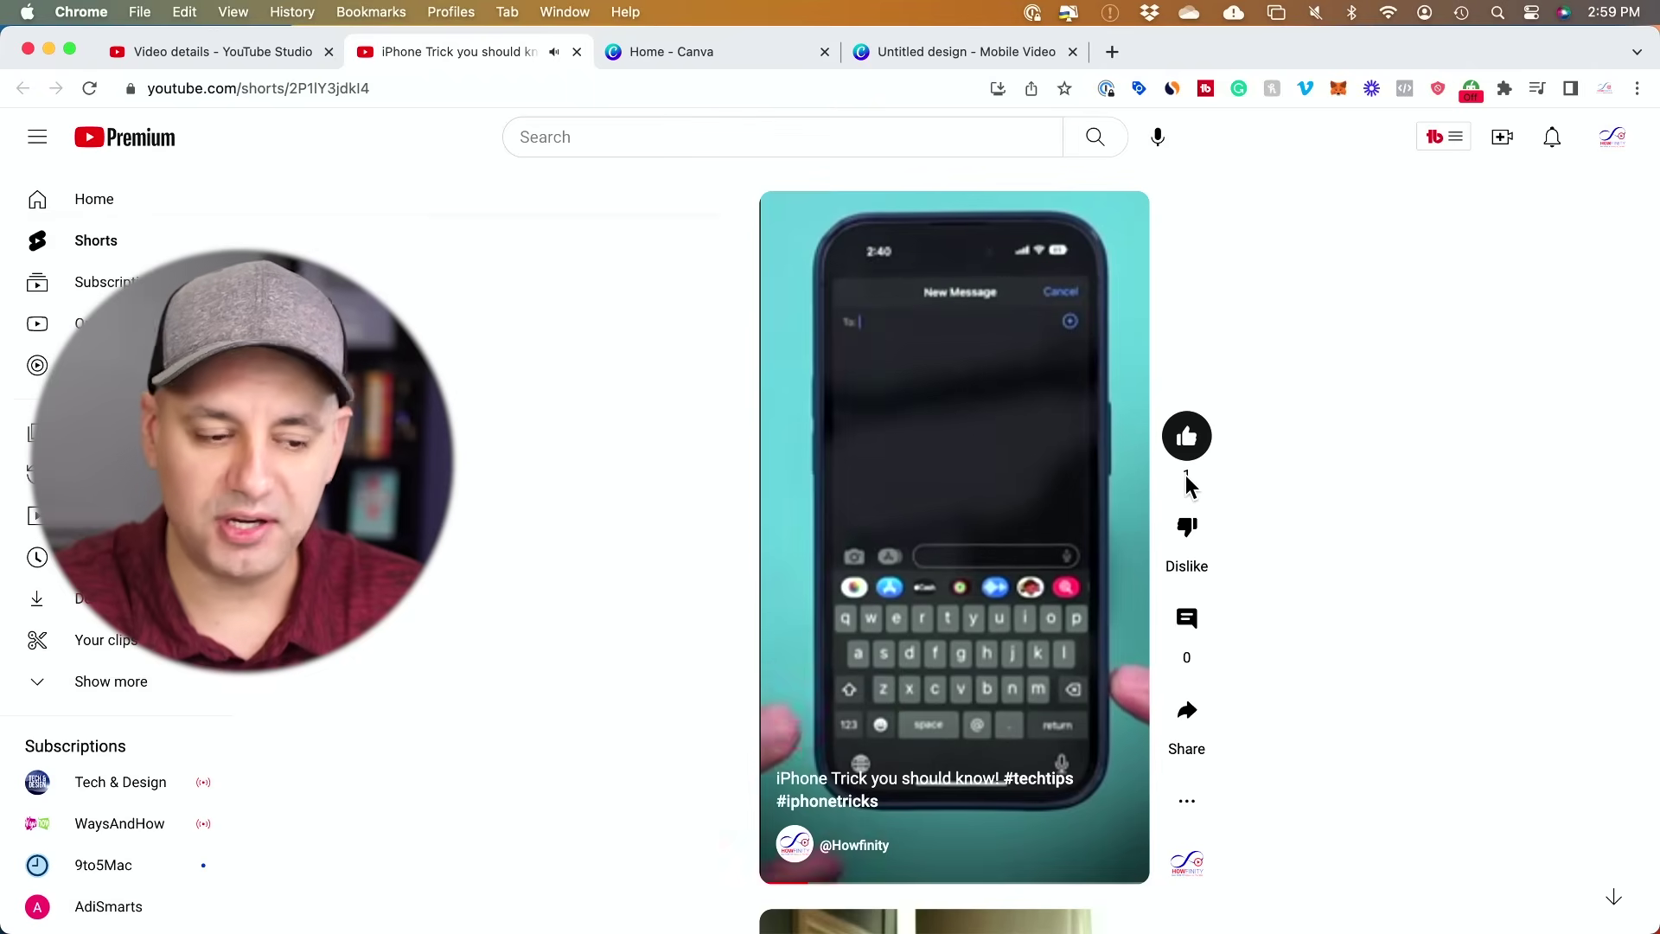